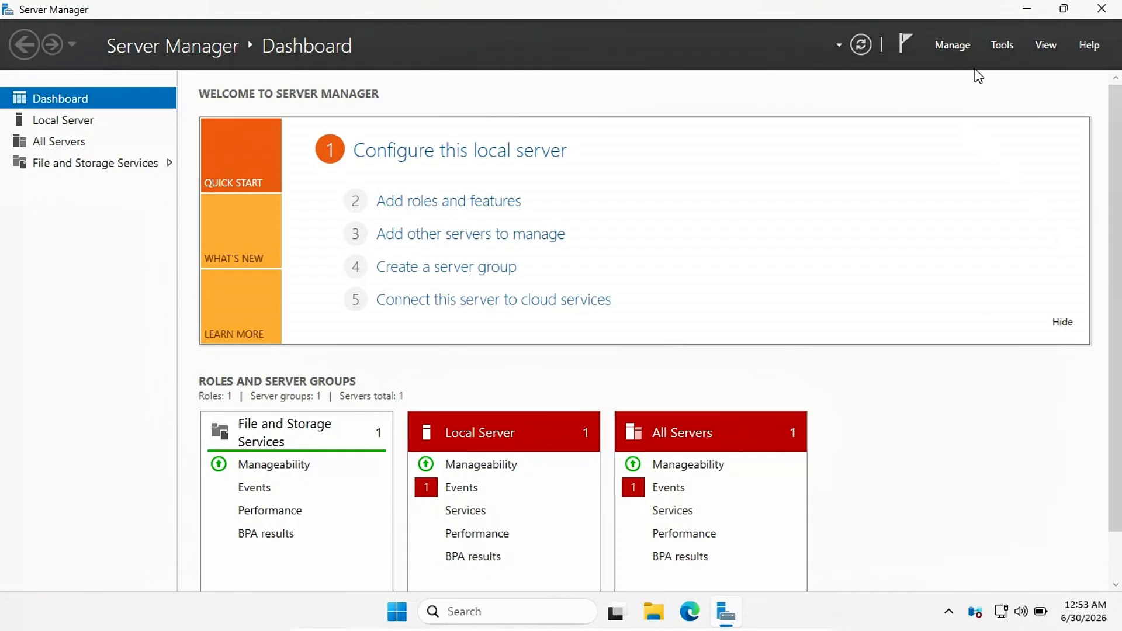
Start adding roles and features with a role-based or feature-based installation on server DC01 from the server pool.
left_click(955, 49)
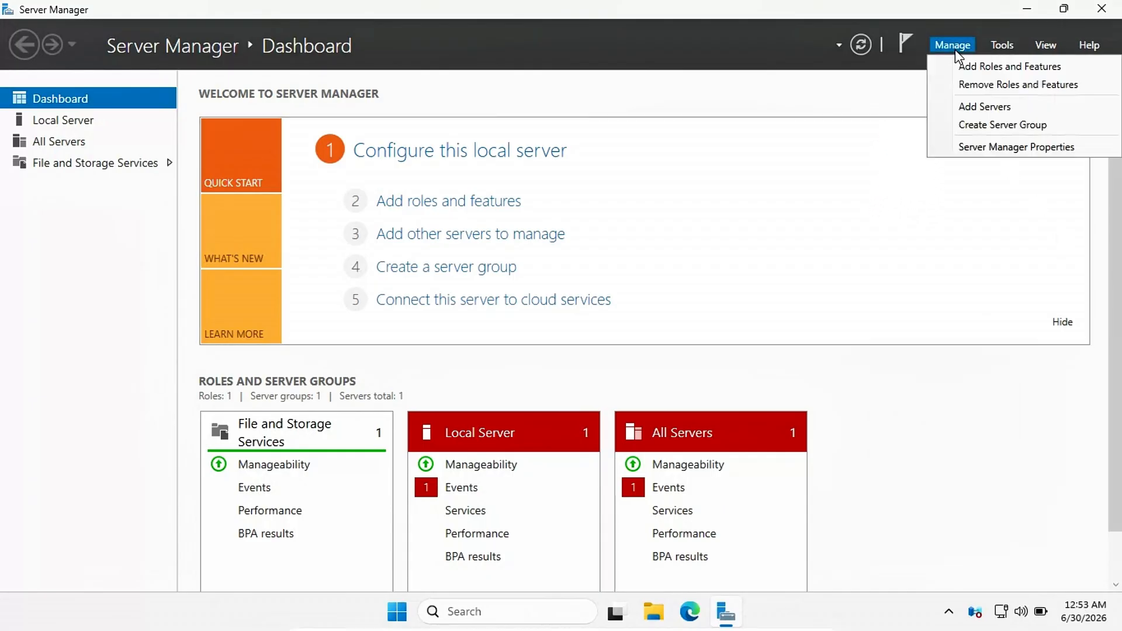
left_click(972, 68)
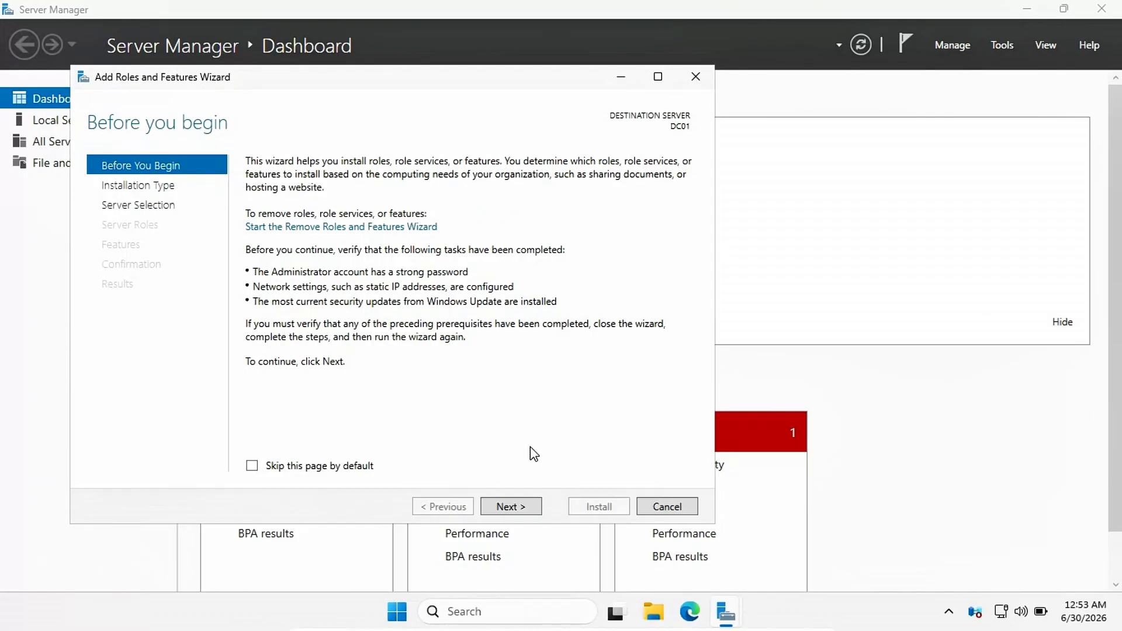
left_click(516, 508)
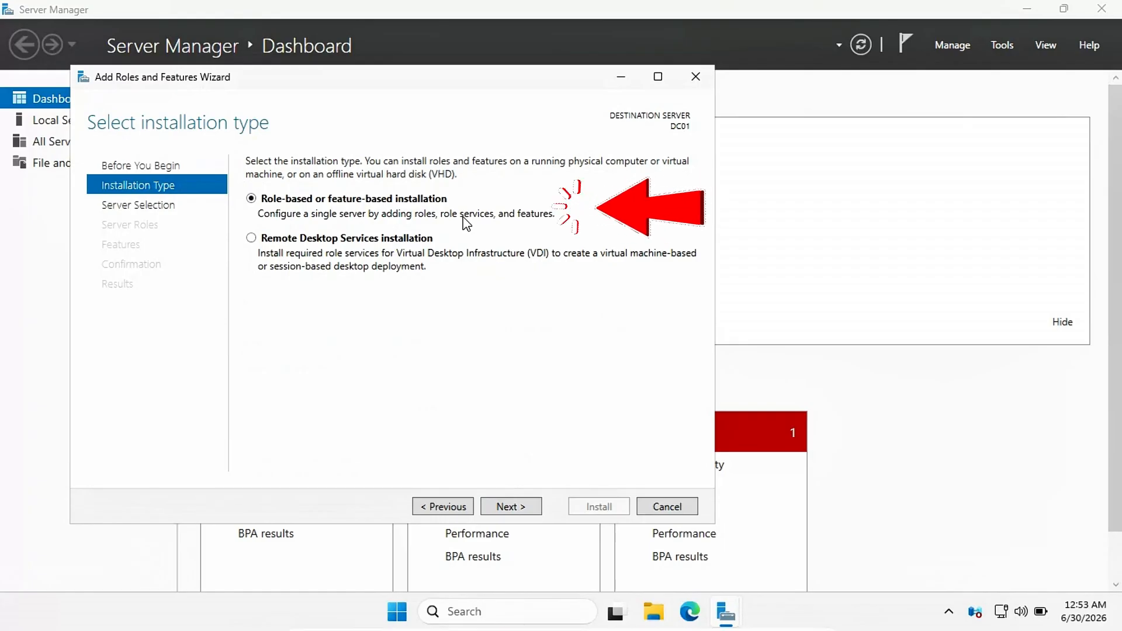
left_click(500, 514)
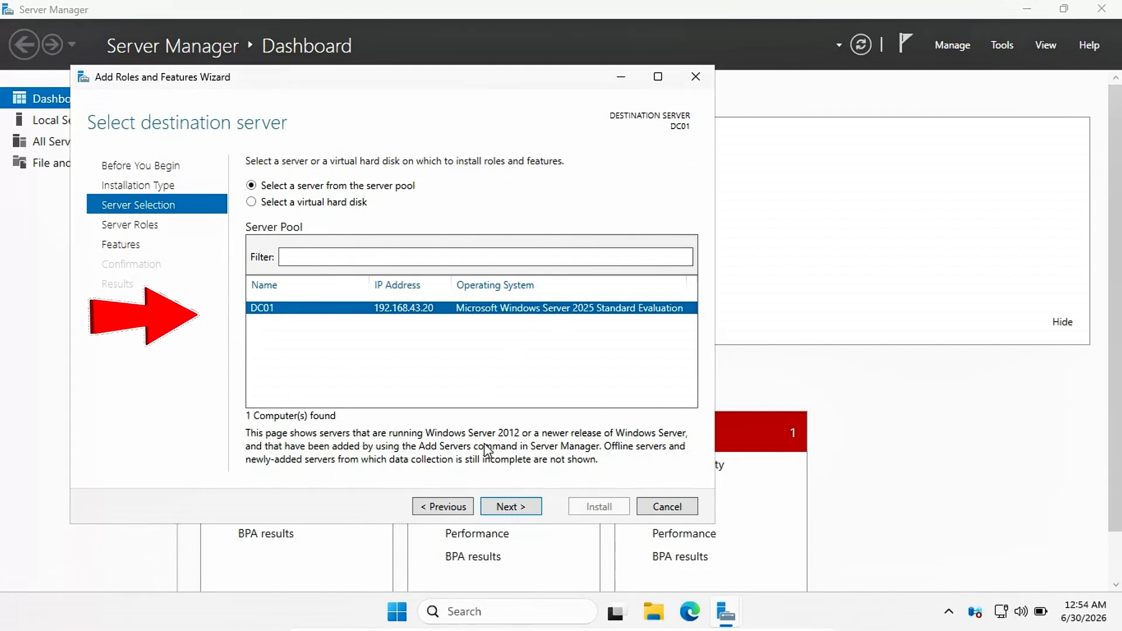
left_click(510, 506)
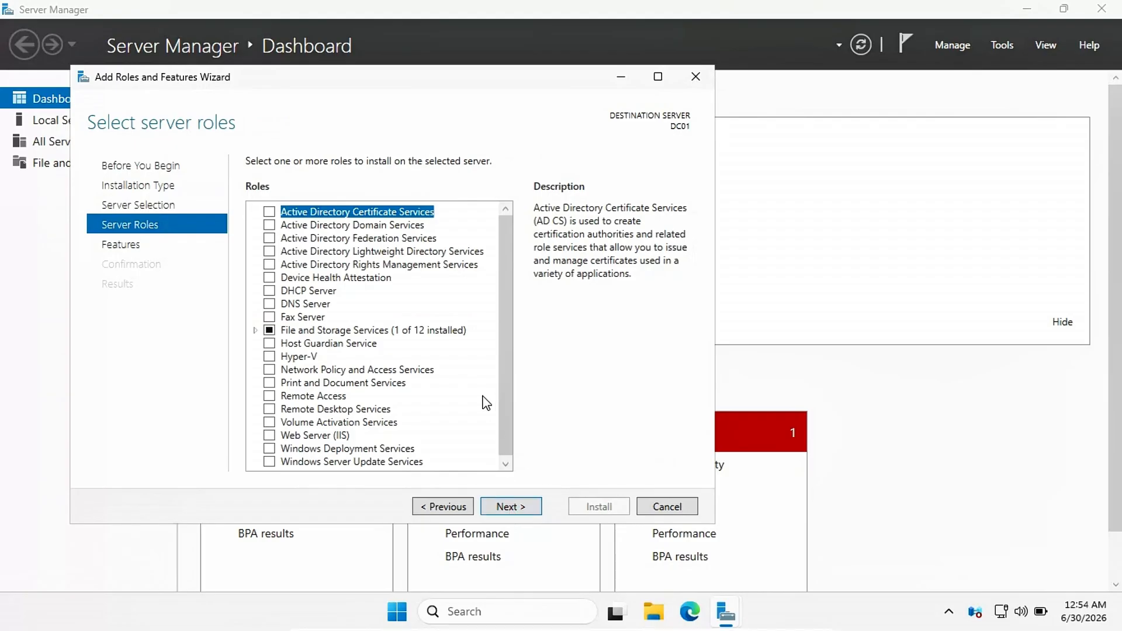
Install the Active Directory Domain Services role with its required features and management tools, without selecting additional features, and close the wizard.
left_click(270, 225)
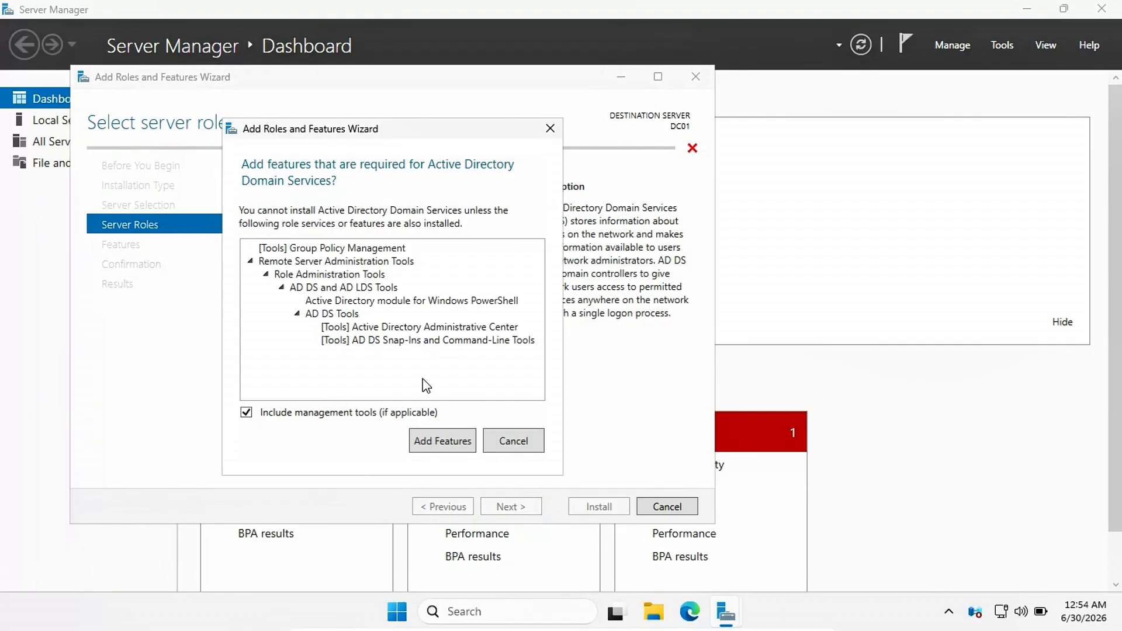
left_click(445, 443)
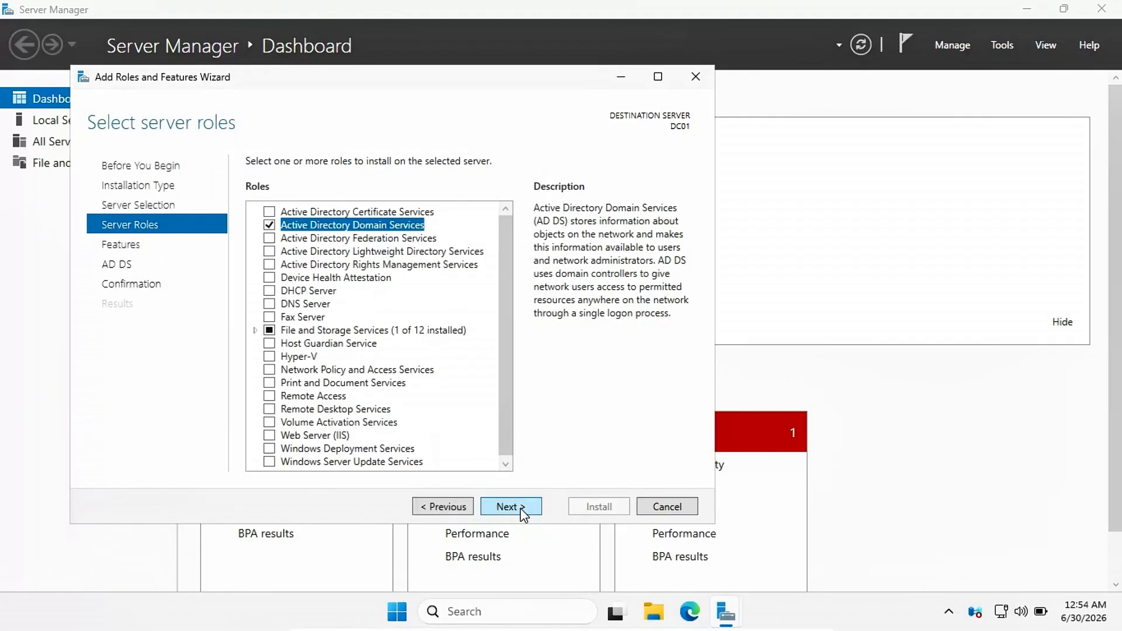
left_click(507, 507)
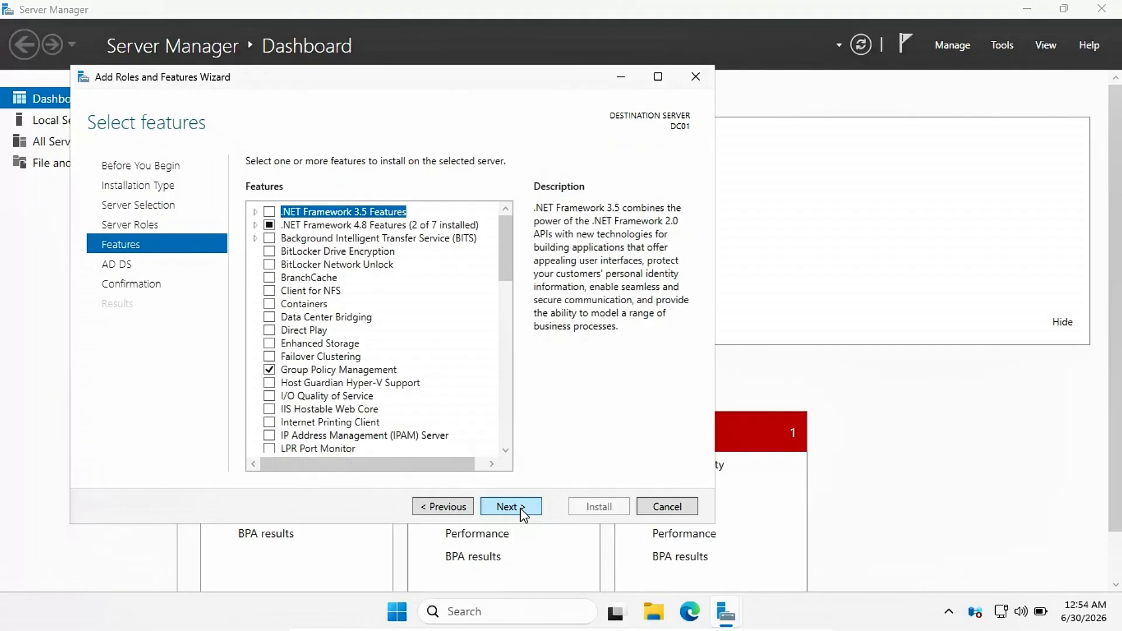
left_click(520, 507)
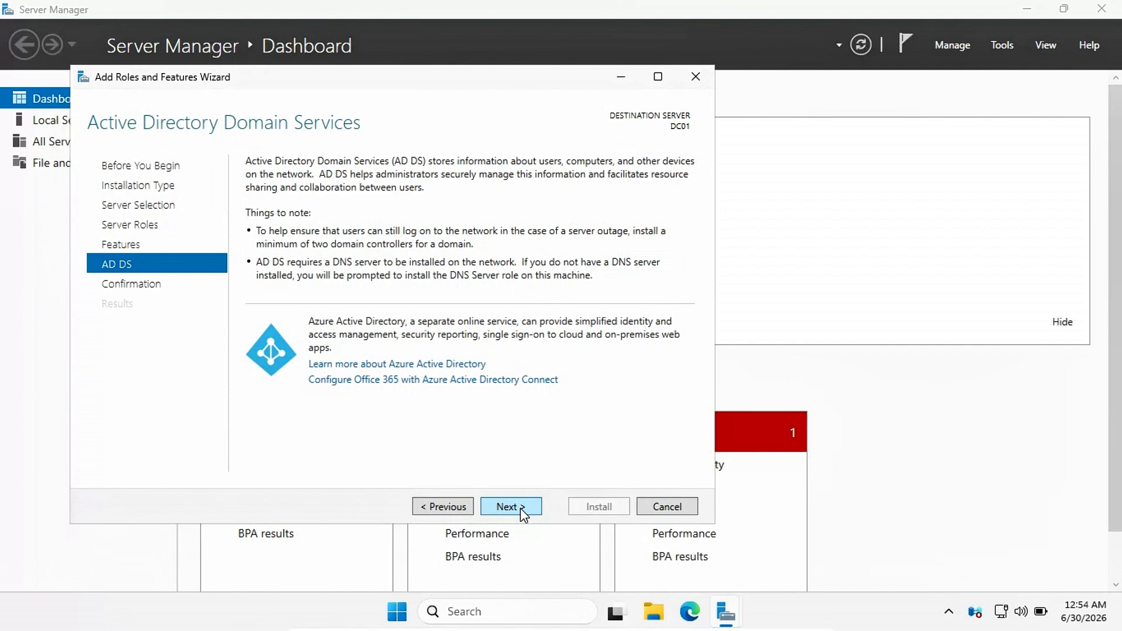
left_click(520, 508)
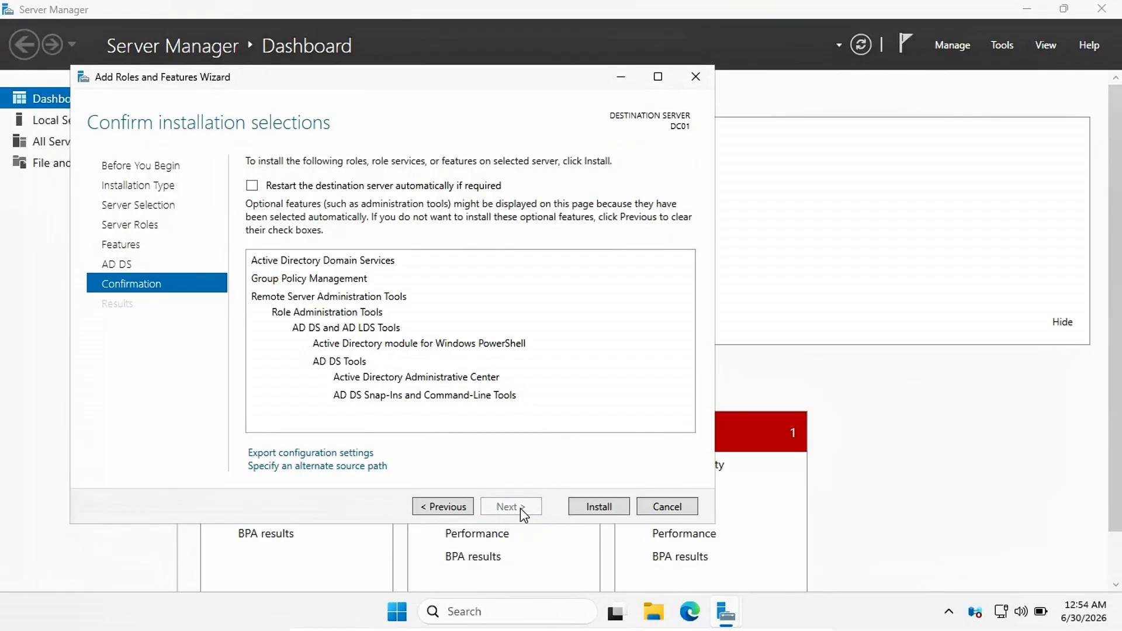
left_click(598, 506)
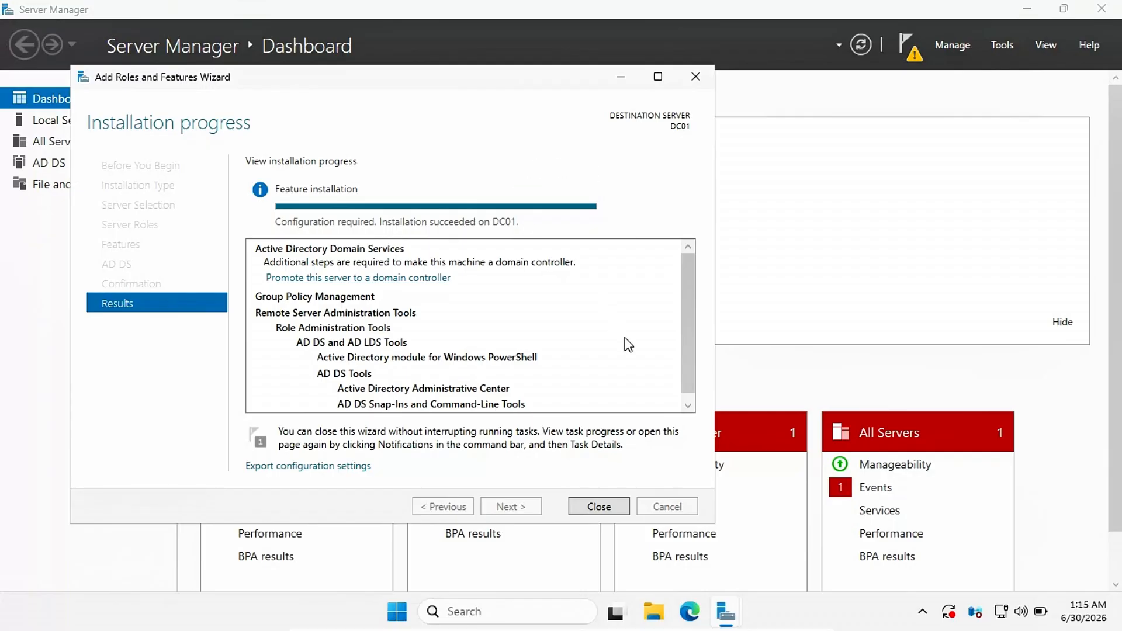
left_click(613, 512)
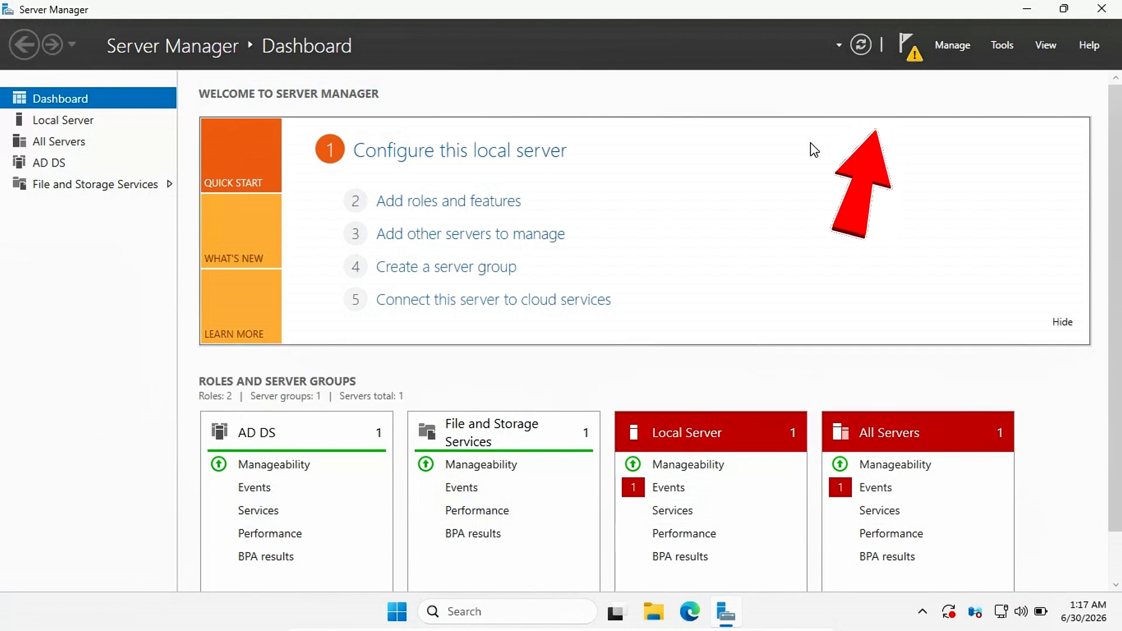
Start promoting the server to a domain controller in a new forest with the root domain name homelab.local.
left_click(915, 58)
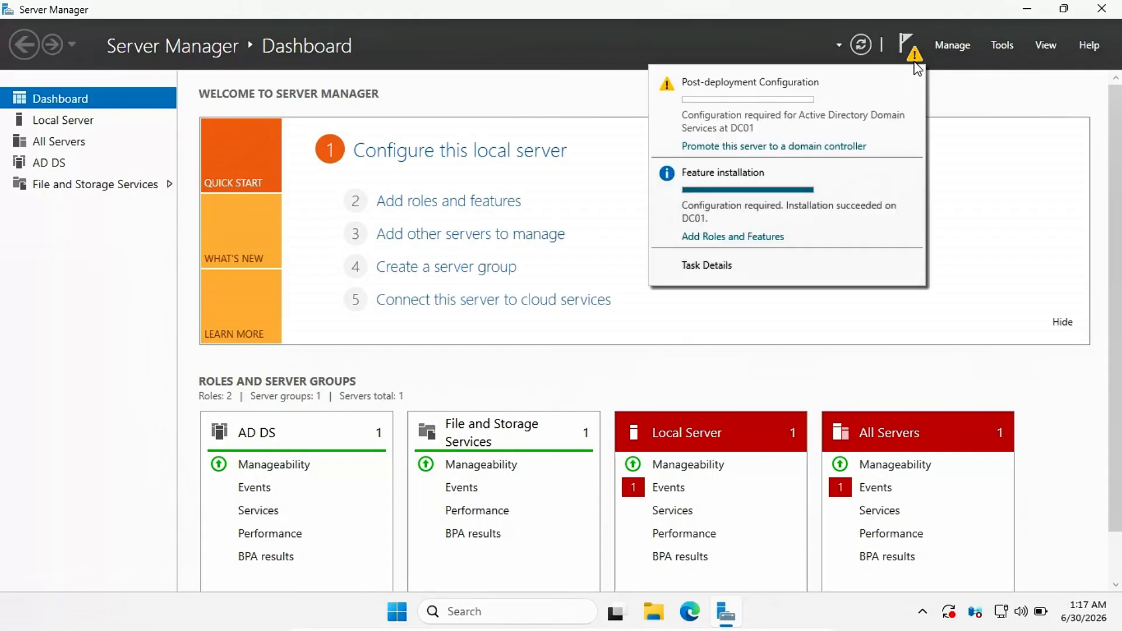
left_click(772, 148)
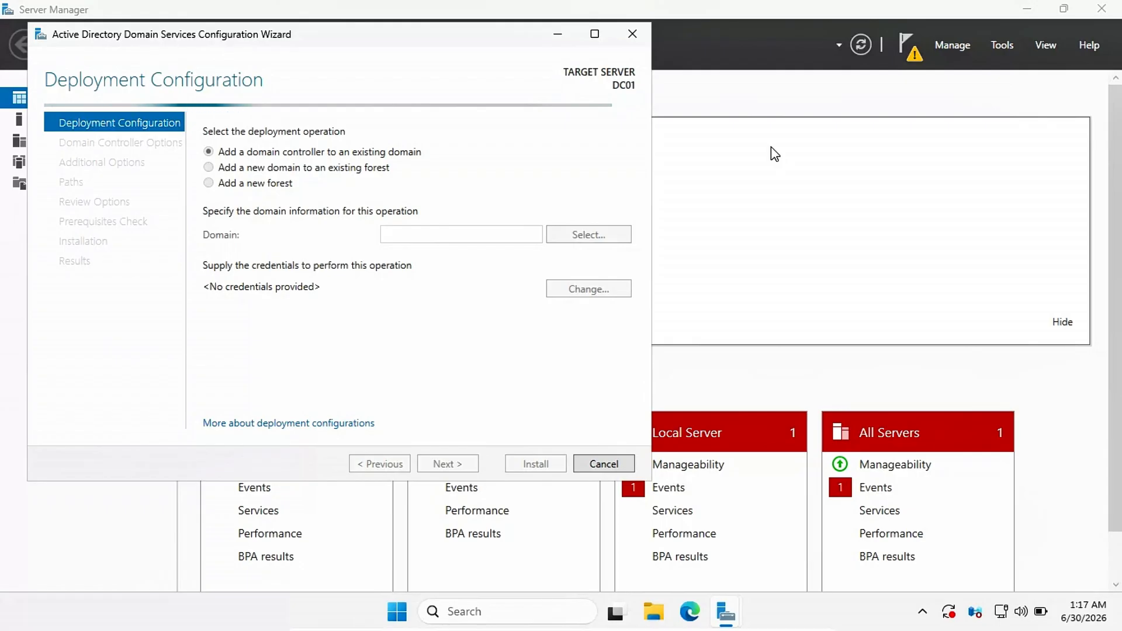
left_click(257, 185)
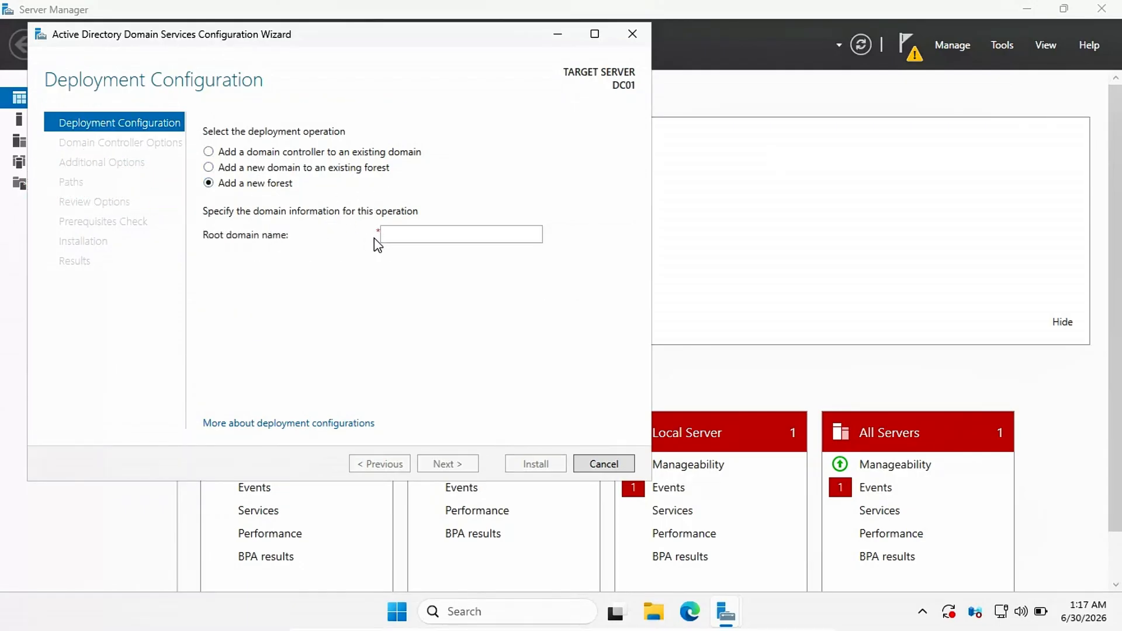
left_click(416, 237)
type("homelab")
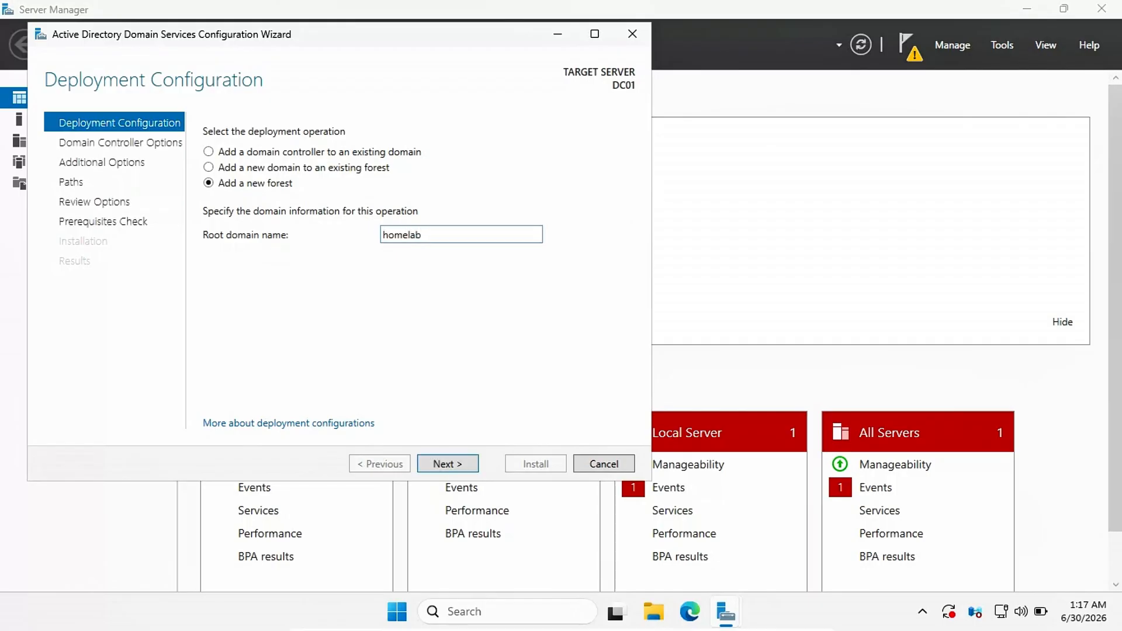
type(".local")
left_click(462, 466)
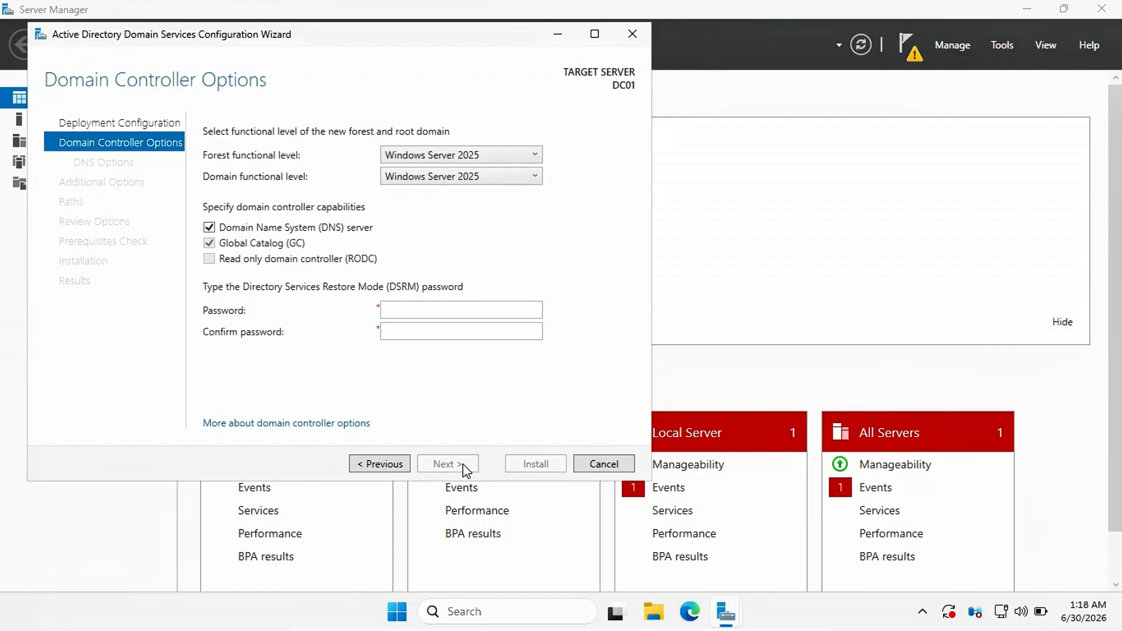
Enter and confirm the Directory Services Restore Mode password, keeping the default functional levels and domain controller capabilities.
left_click(462, 310)
type("•••••")
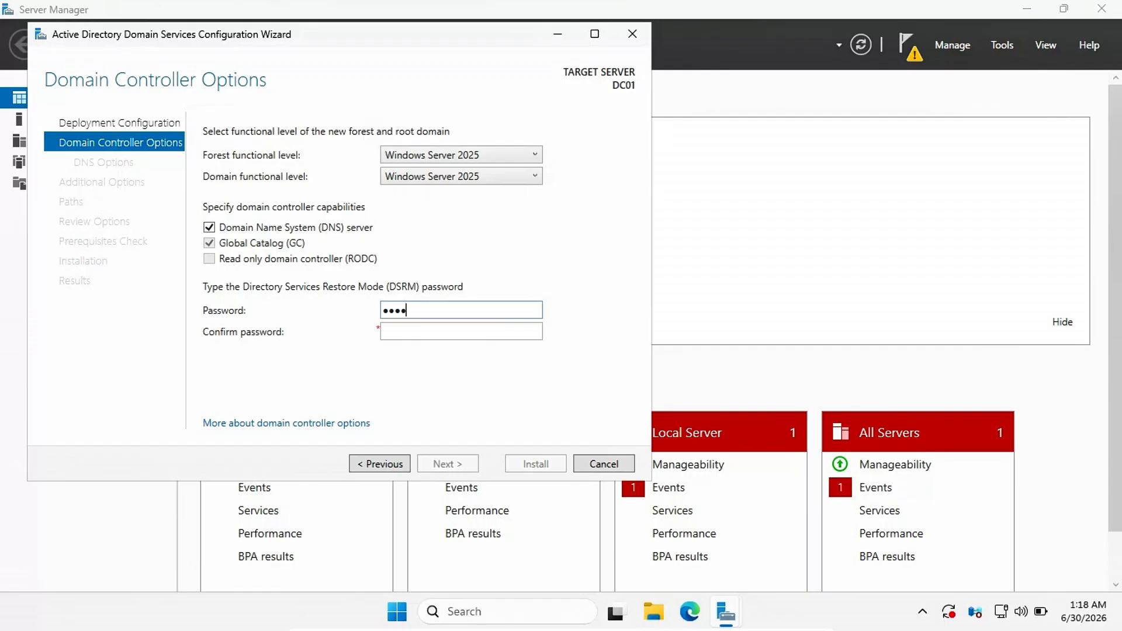
type("•••")
key("Tab")
type("•••••")
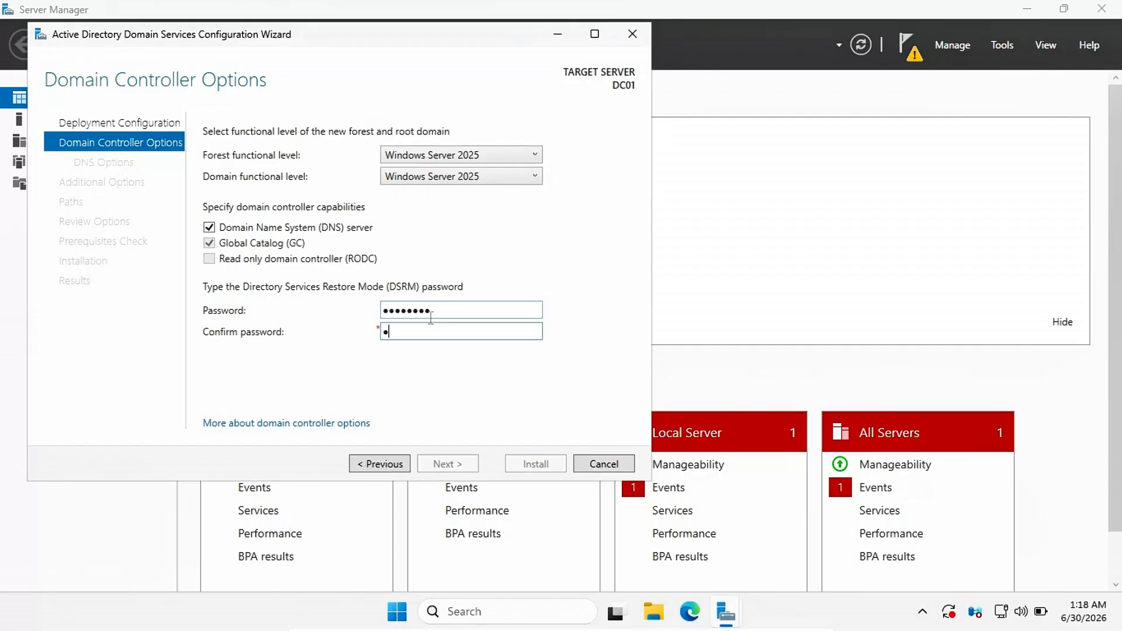
type("•••")
left_click(449, 464)
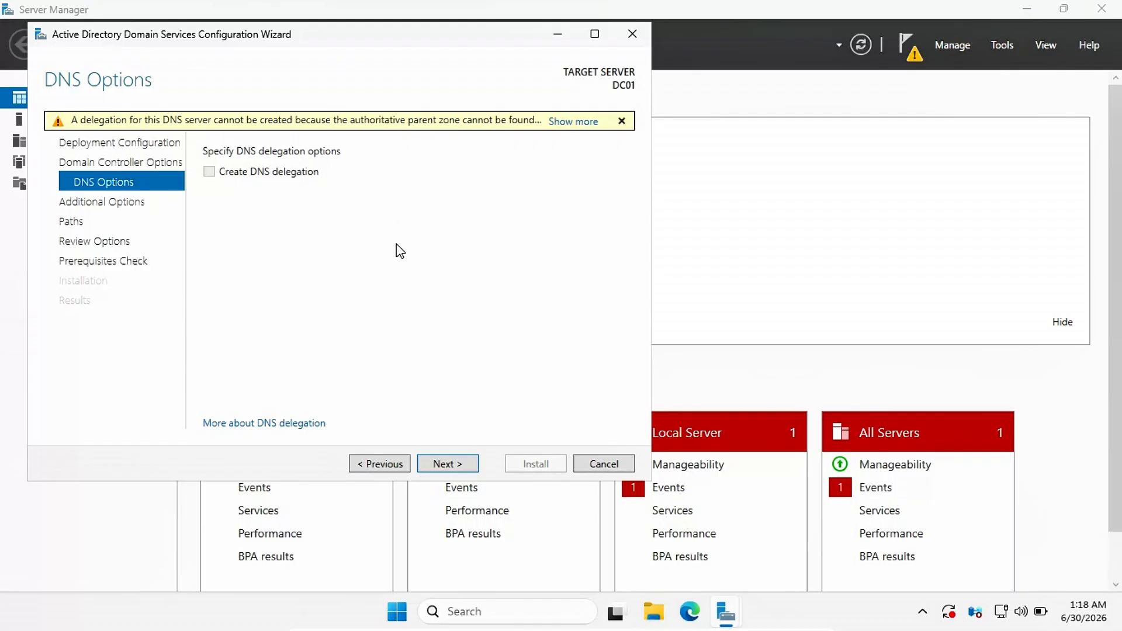
Accept the default DNS options, the NetBIOS domain name HOMELAB, and the default database, log files and SYSVOL folders.
left_click(458, 471)
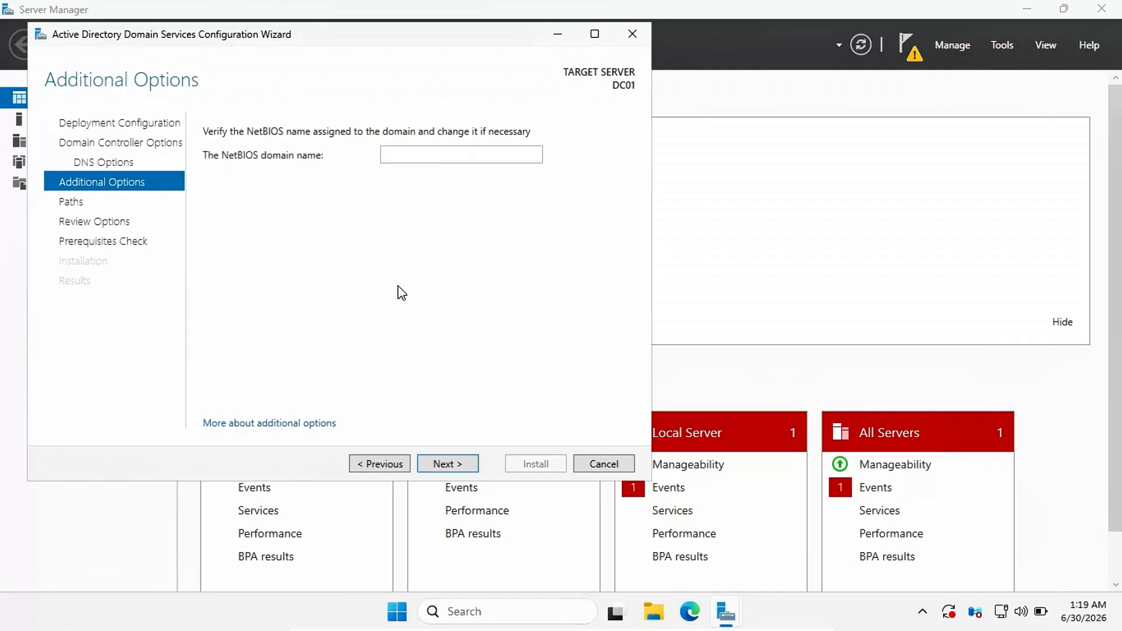
double_click(440, 156)
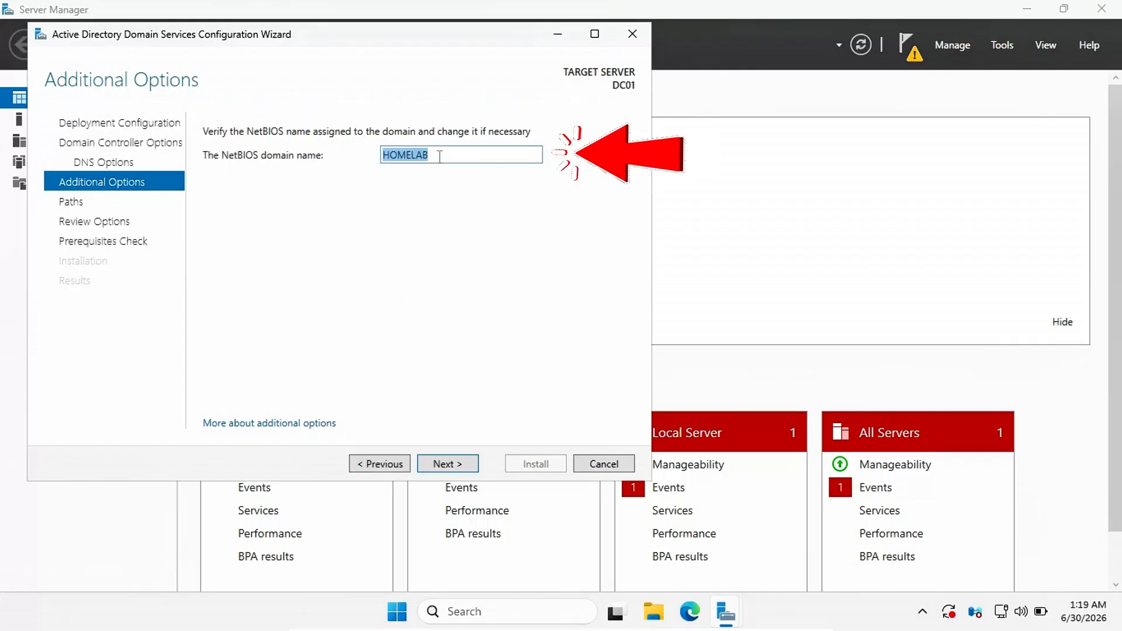
left_click(447, 464)
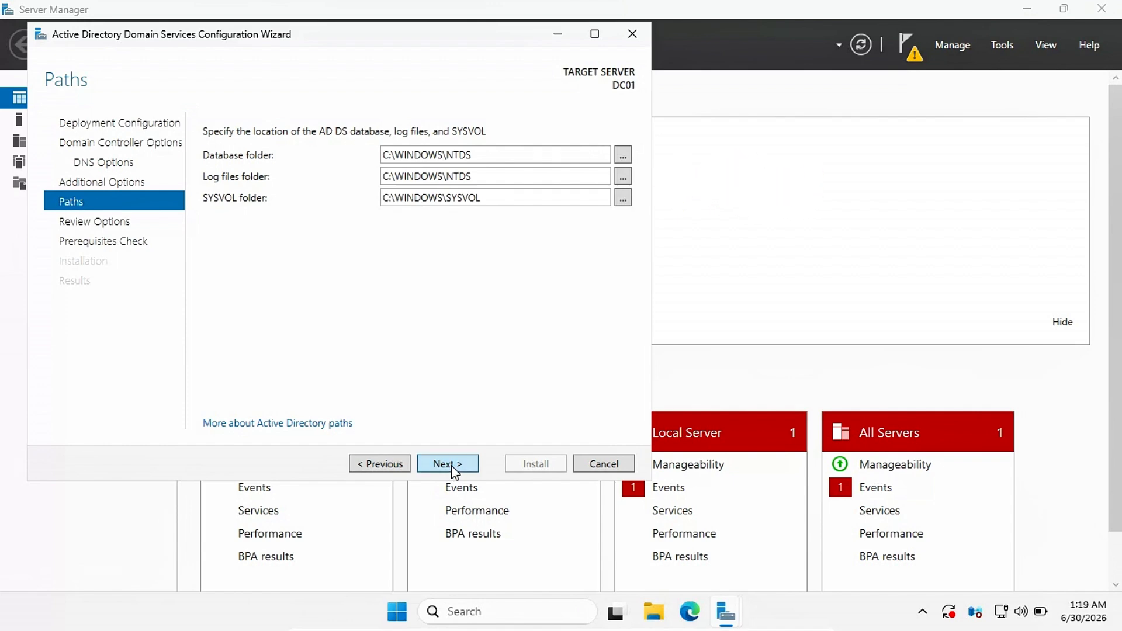
left_click(451, 465)
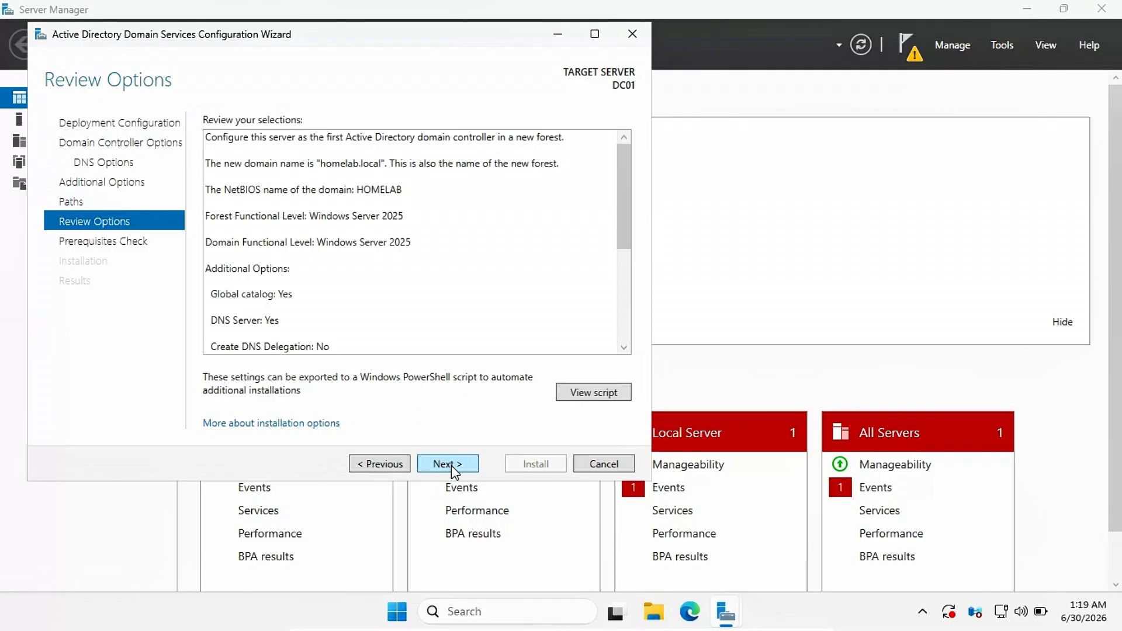
Review the selected options and the prerequisites check results, and install the domain controller configuration.
left_click_drag(624, 247, 624, 349)
left_click(449, 464)
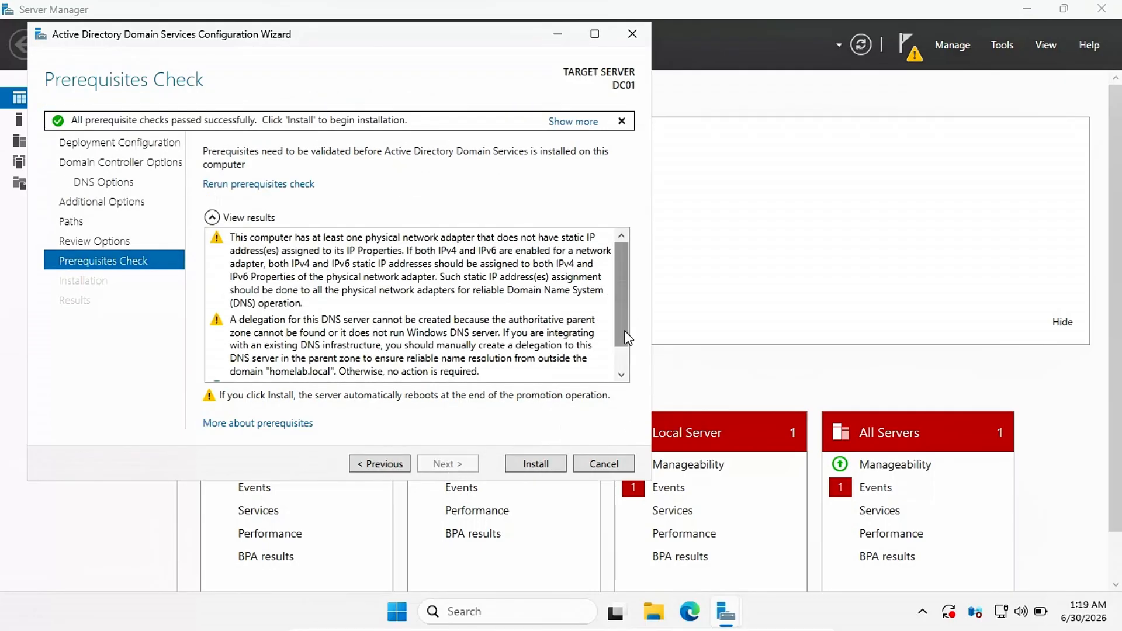
left_click_drag(622, 335, 623, 388)
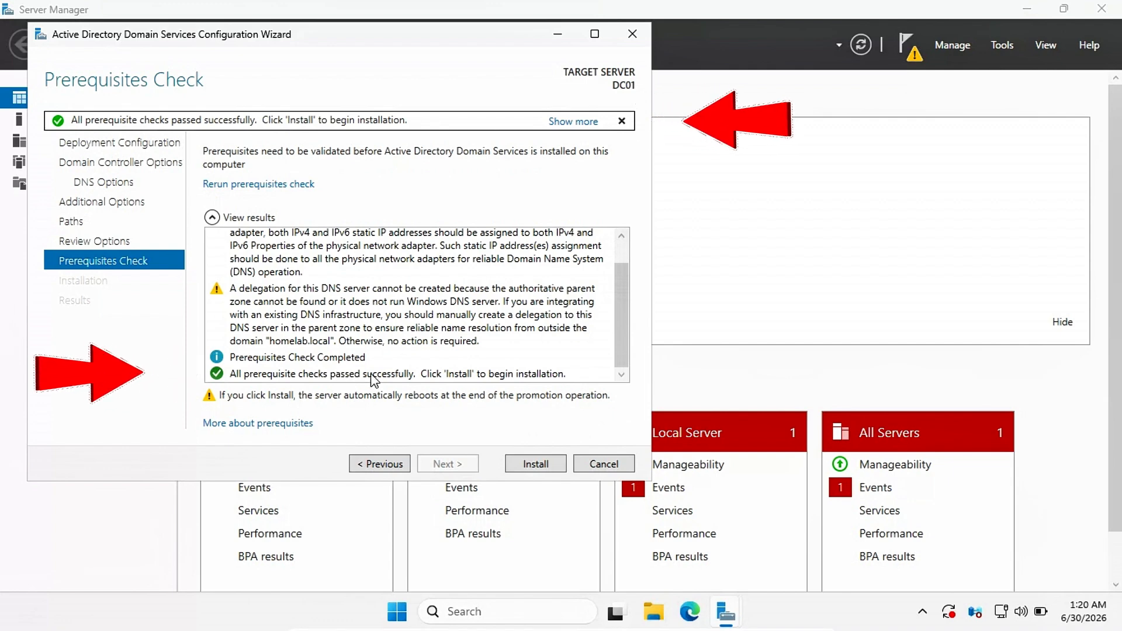
left_click(534, 462)
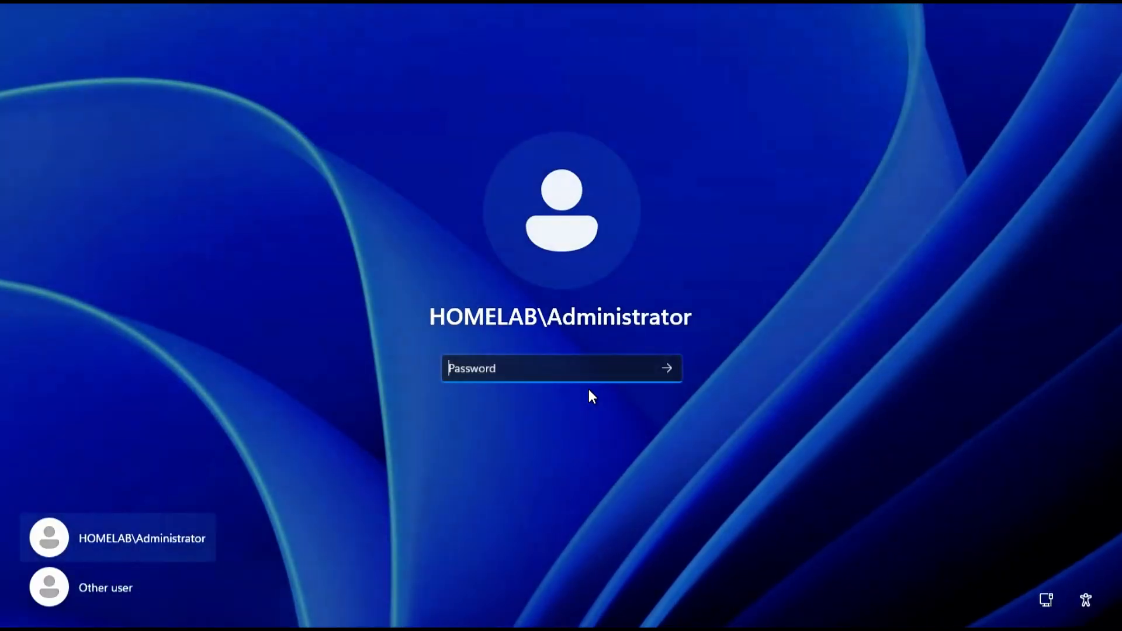
Sign in to the HOMELAB domain as Administrator with the account password.
type("••••••")
key("Return")
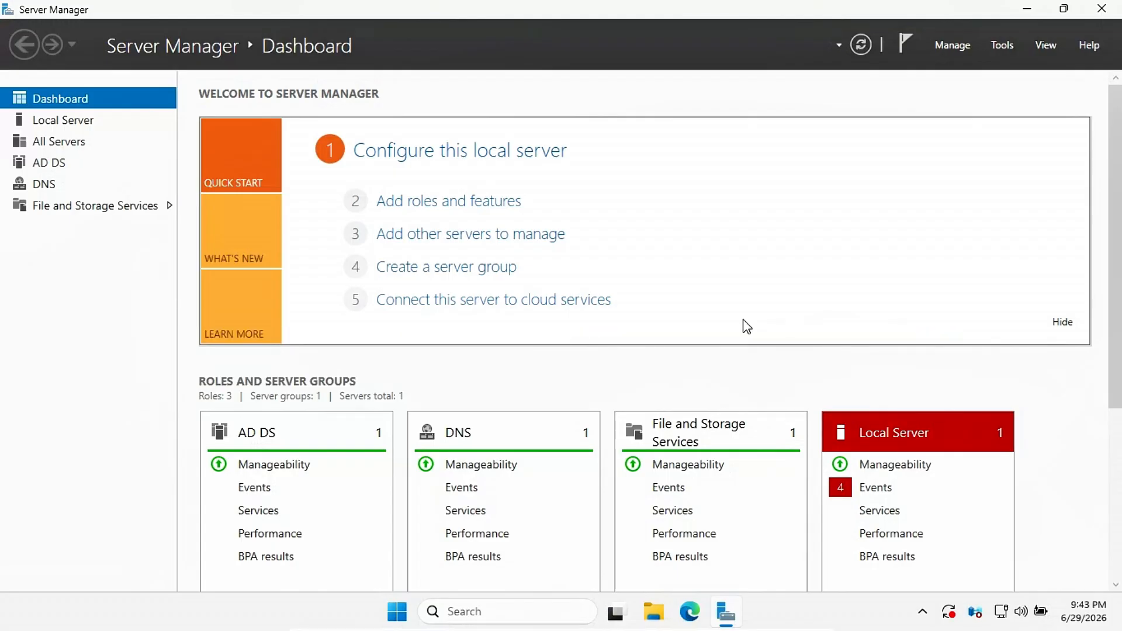
Open DNS Manager and examine the records of the homelab.local forward lookup zone on DC01.
left_click(1003, 46)
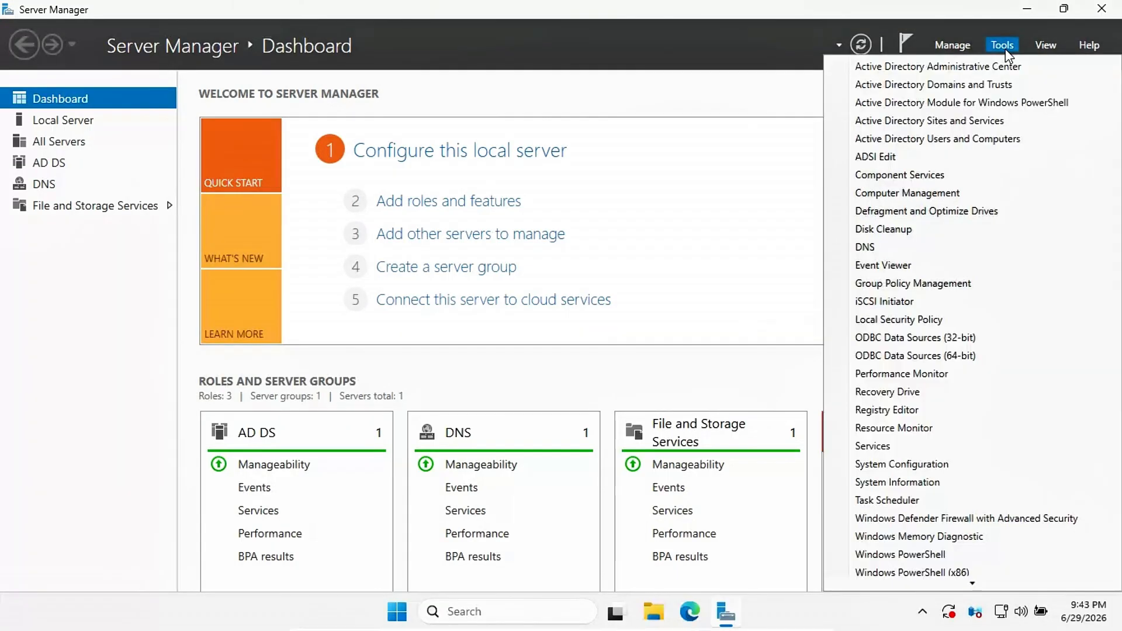
left_click(980, 247)
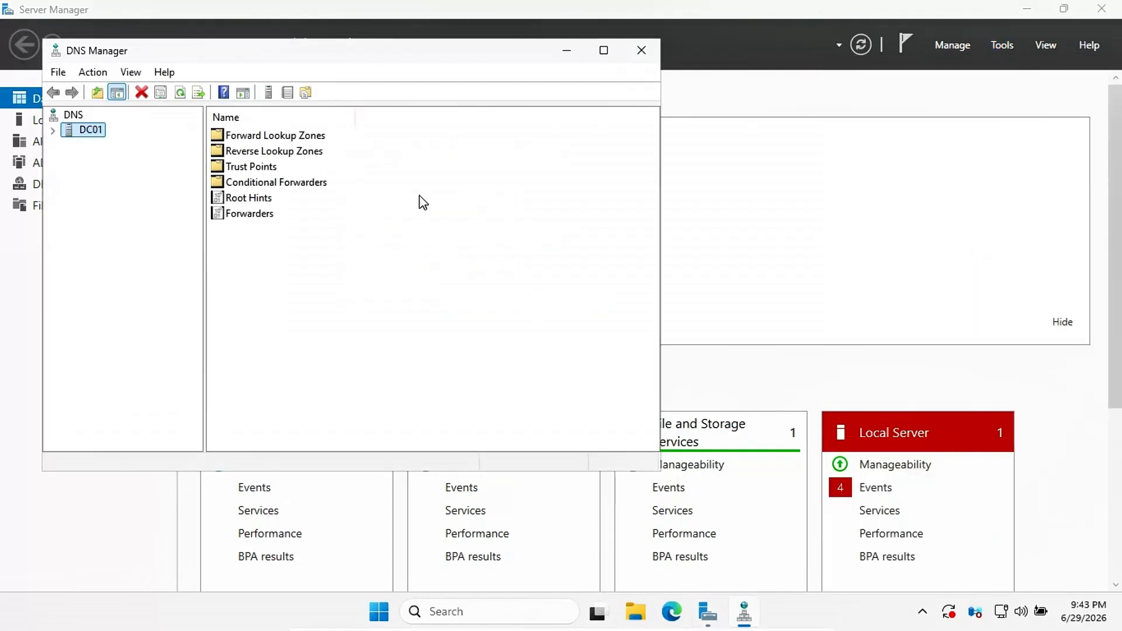
left_click(52, 131)
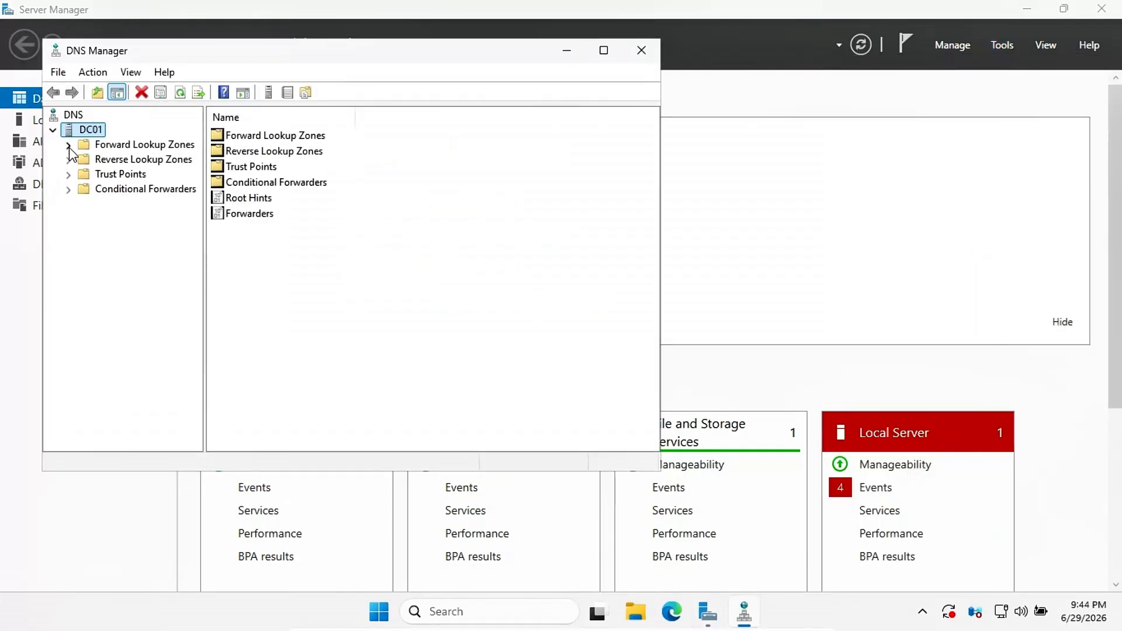
left_click(69, 146)
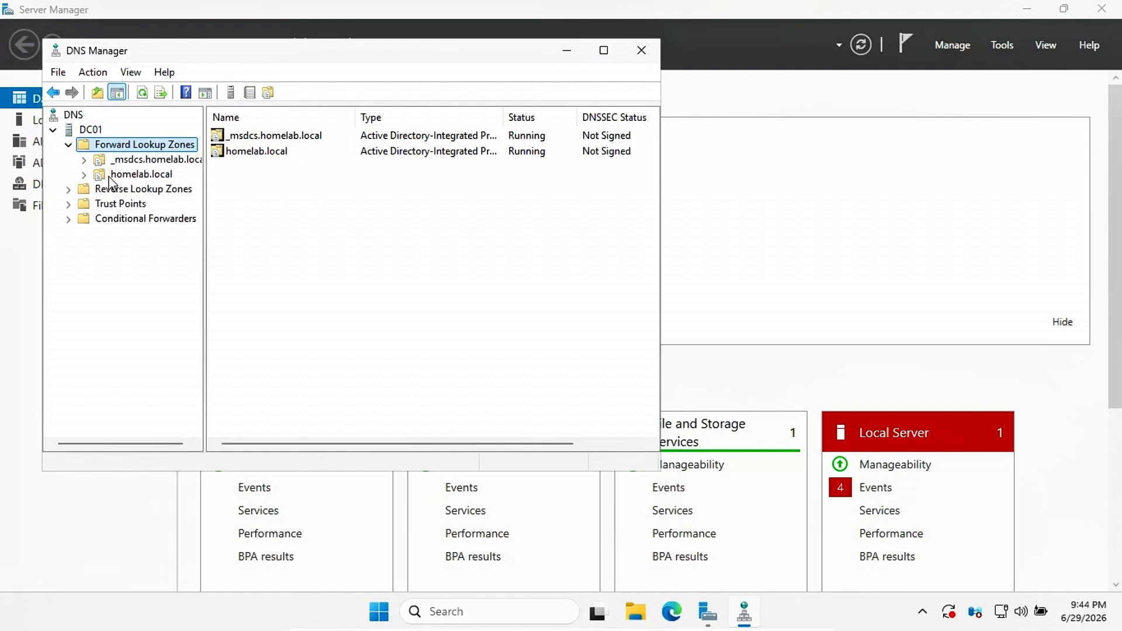
left_click(85, 175)
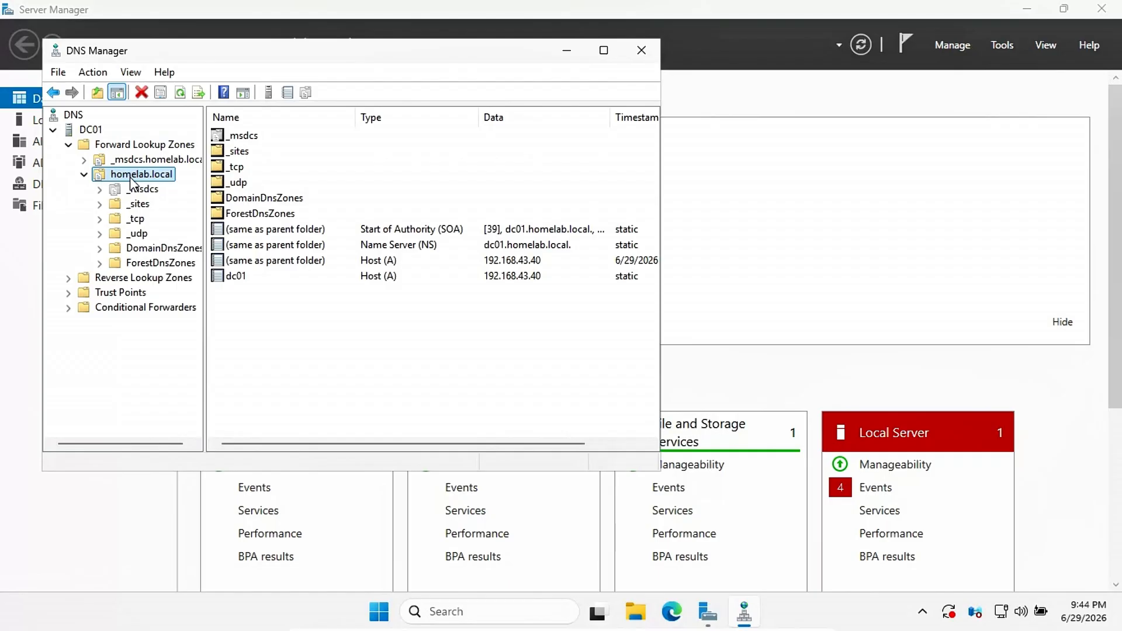
Add 8.8.8.8 as a forwarder in the DNS server properties of DC01.
left_click(91, 130)
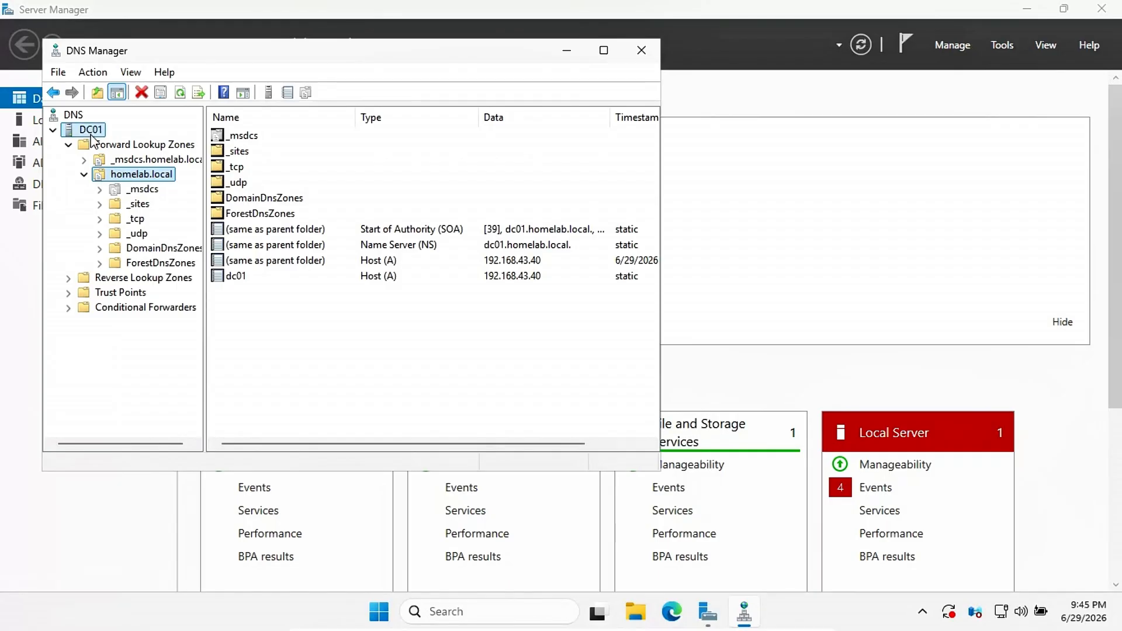
right_click(90, 131)
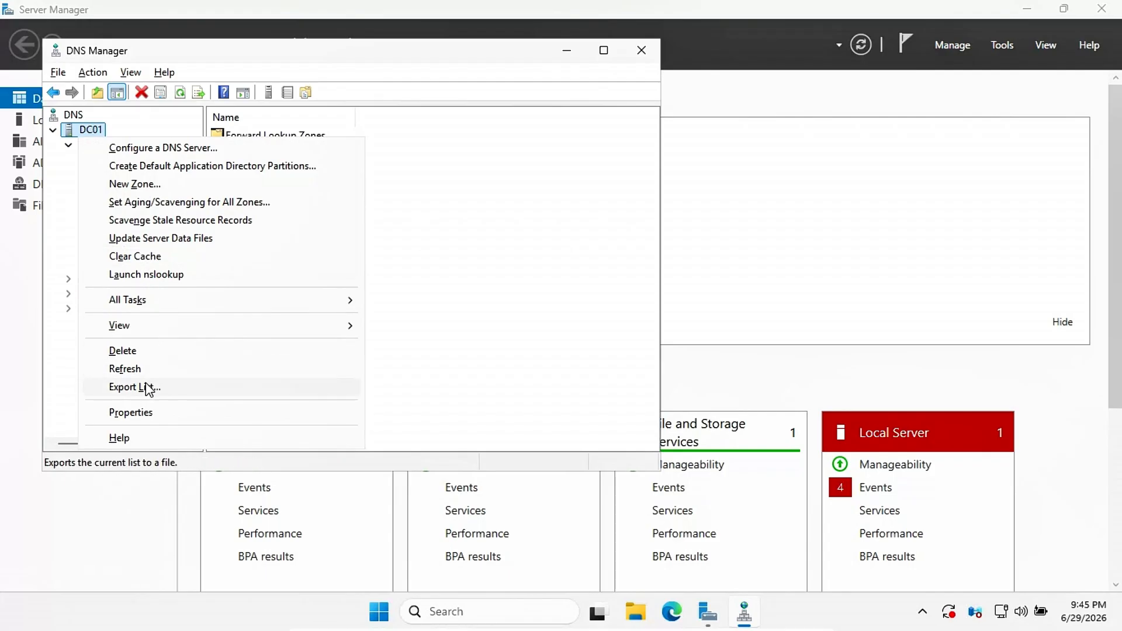
left_click(153, 409)
left_click(320, 114)
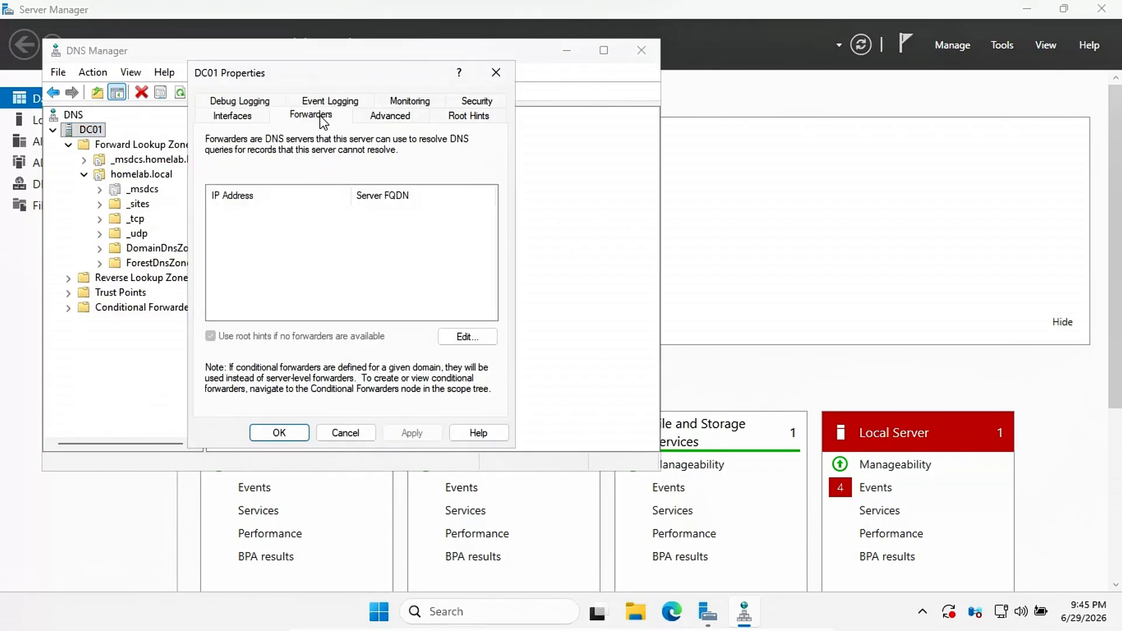
left_click(466, 339)
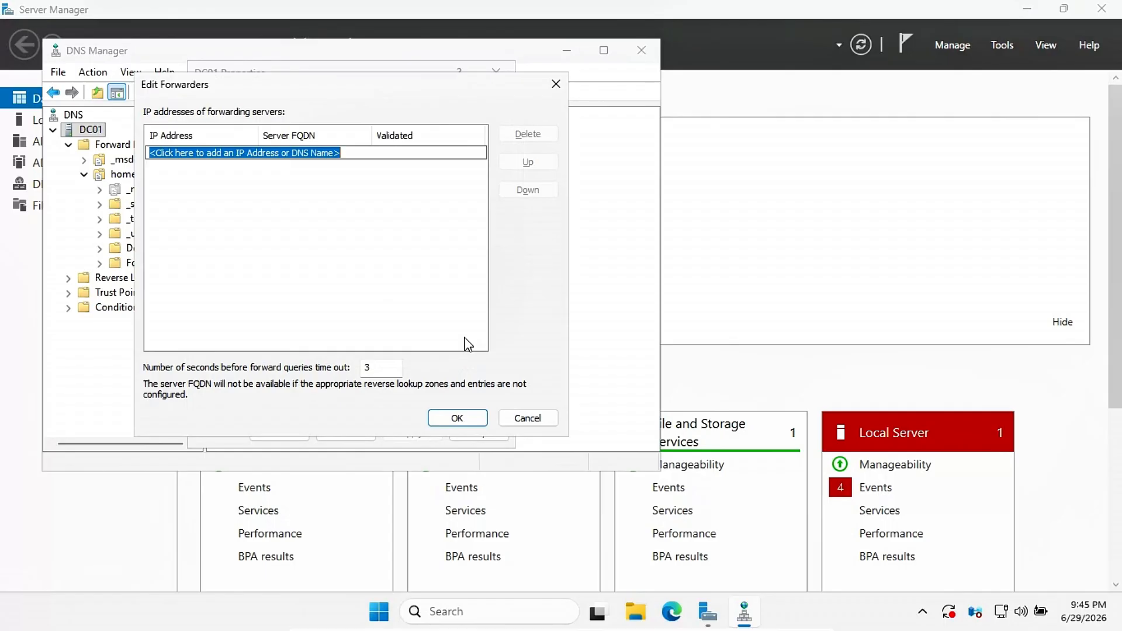
type("8.8.8")
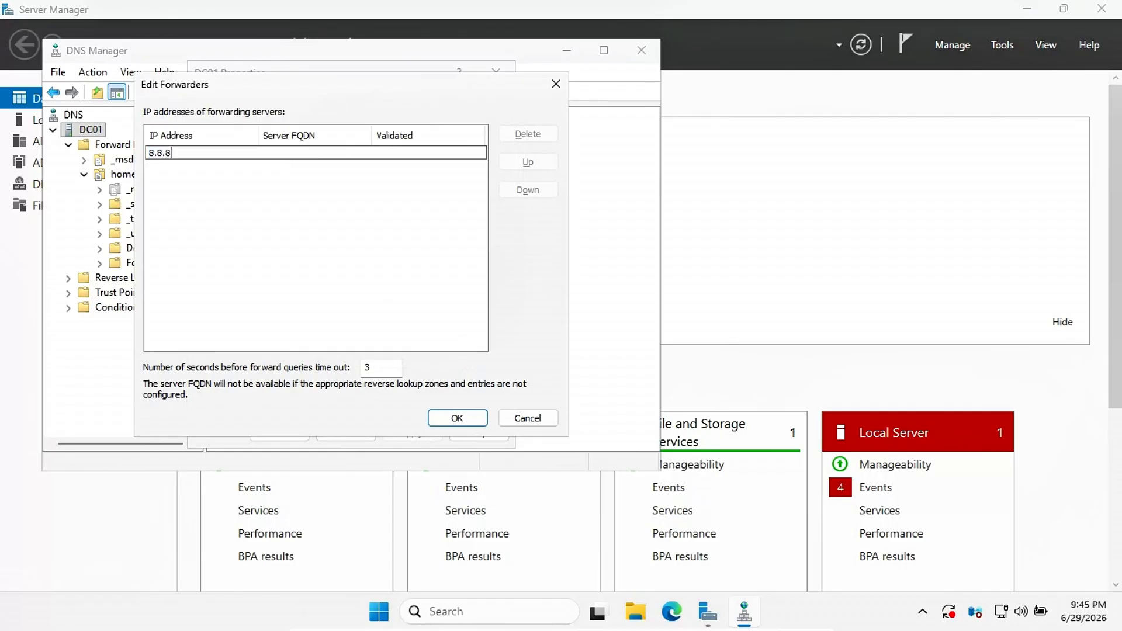
type(".8")
key("Return")
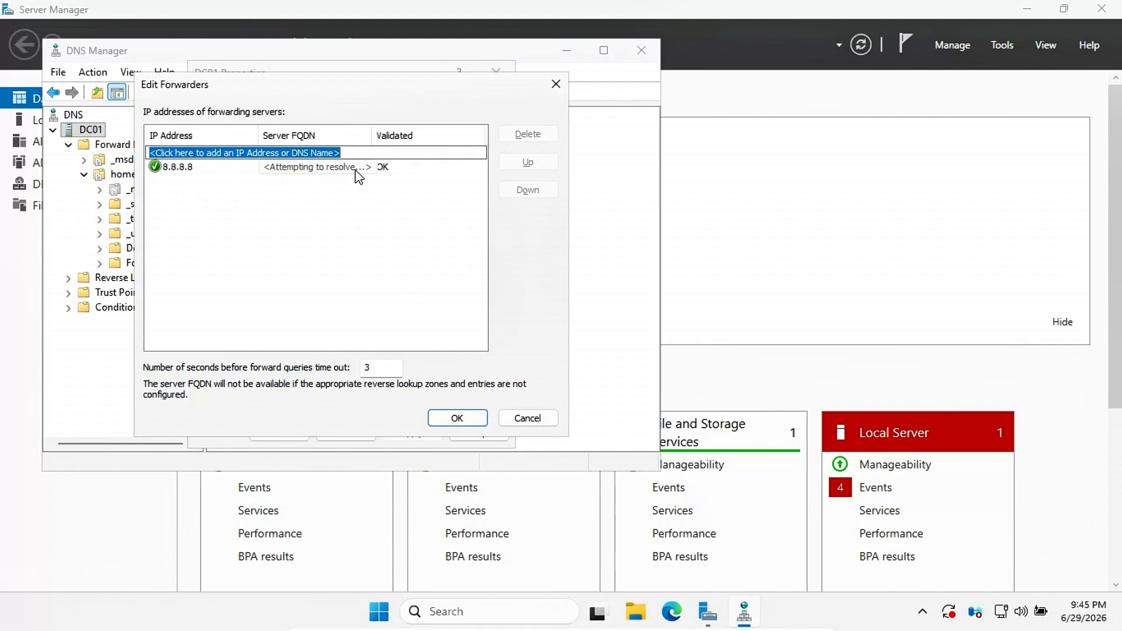
Add 1.1.1.1 as a second forwarder for DC01, and apply the forwarder settings.
type("1.")
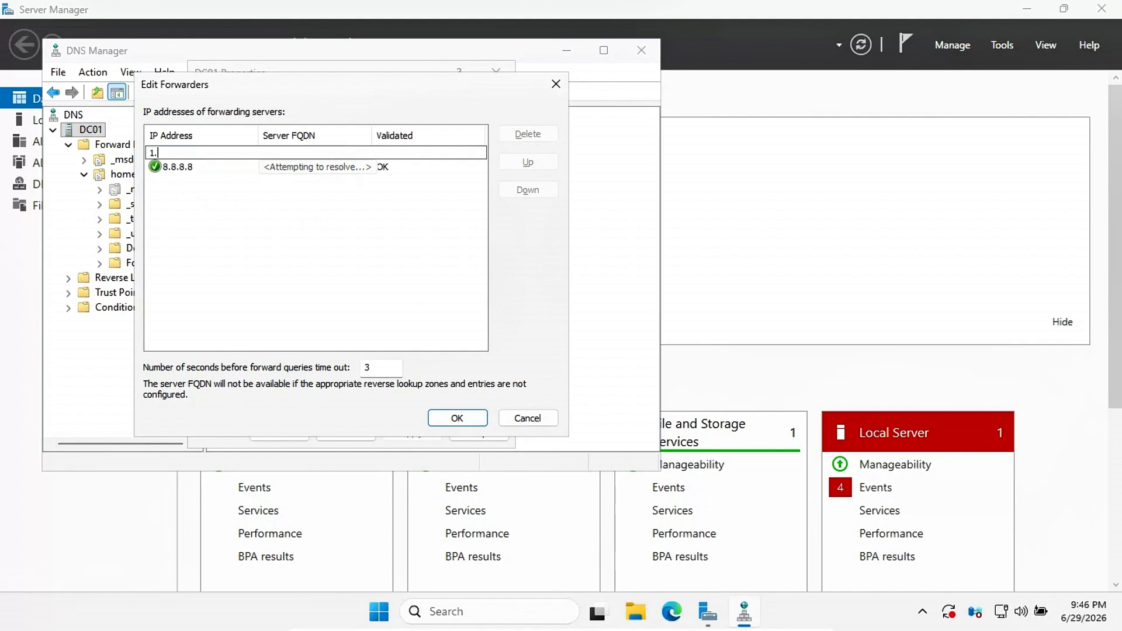
type("1.1.1")
key("Return")
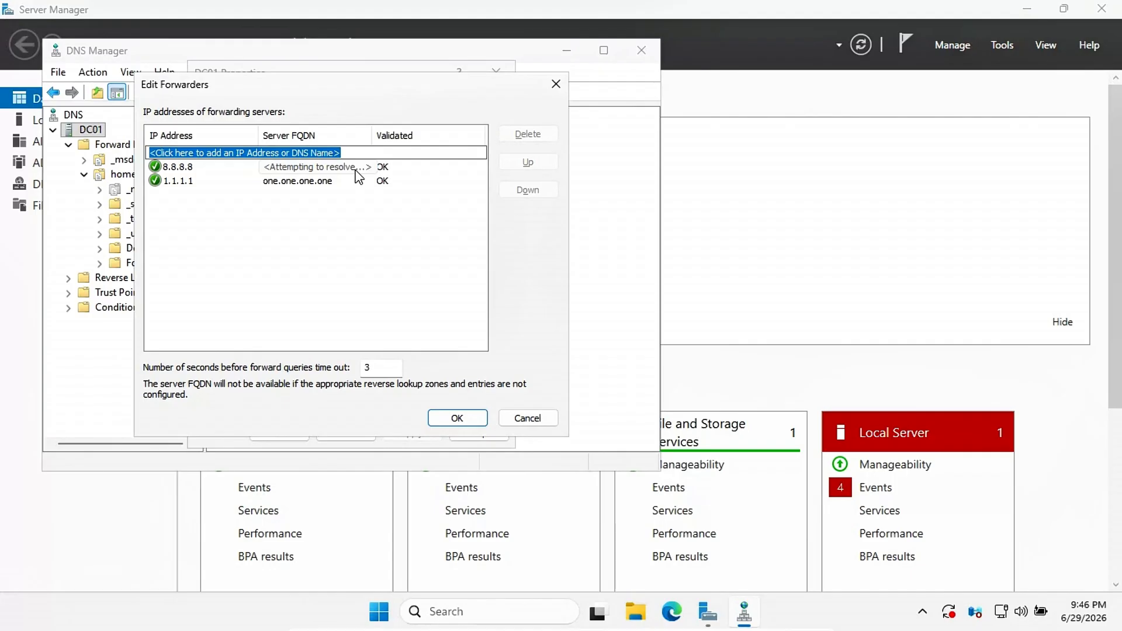
left_click(460, 418)
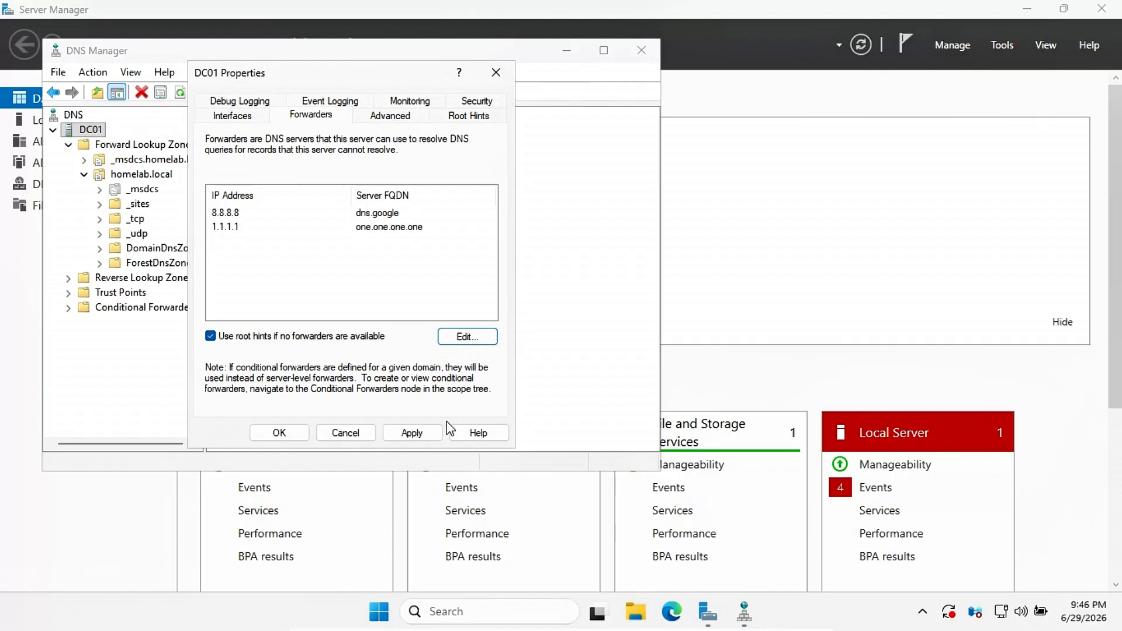
left_click(429, 434)
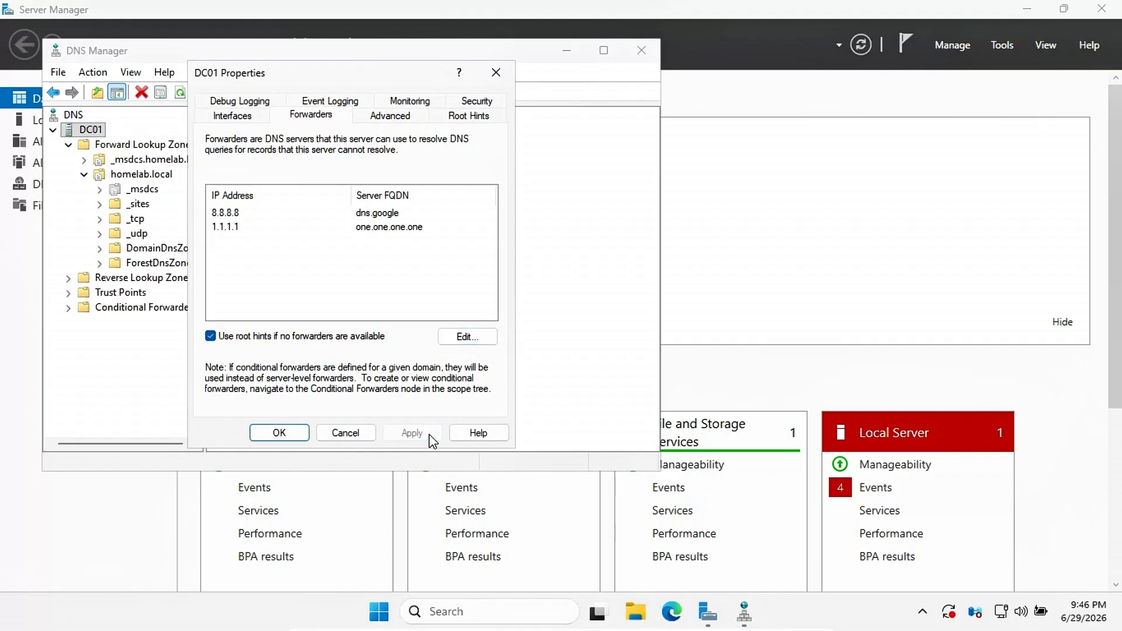
left_click(291, 434)
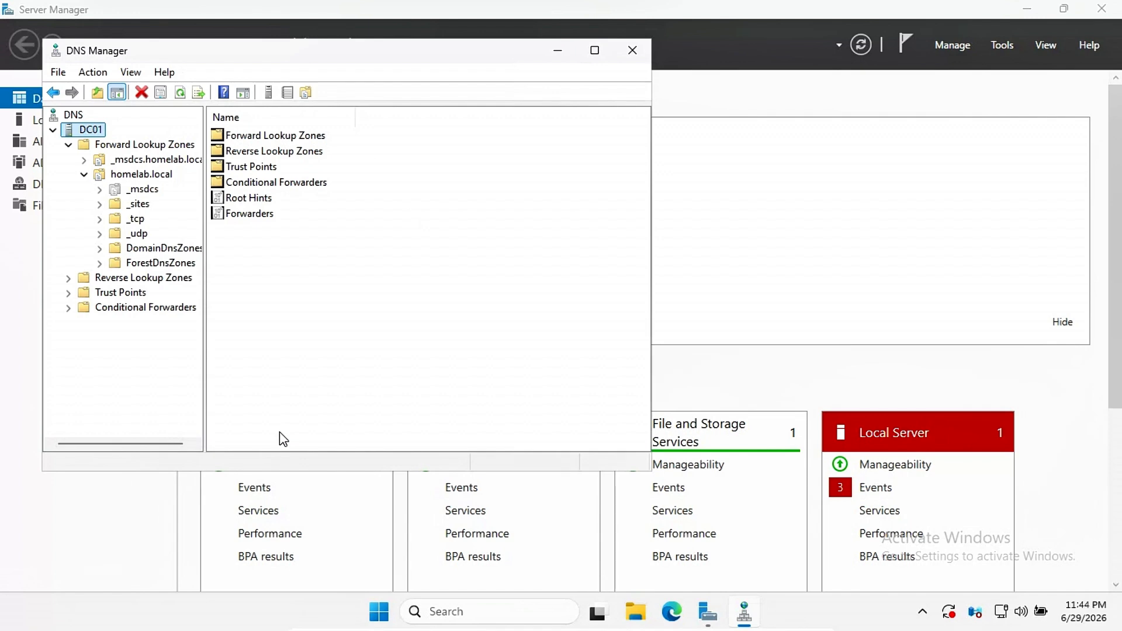
Open a Command Prompt and test external name resolution with nslookup google.com, checking the returned IPv4 address.
key("super+r")
type("cmd")
key("Return")
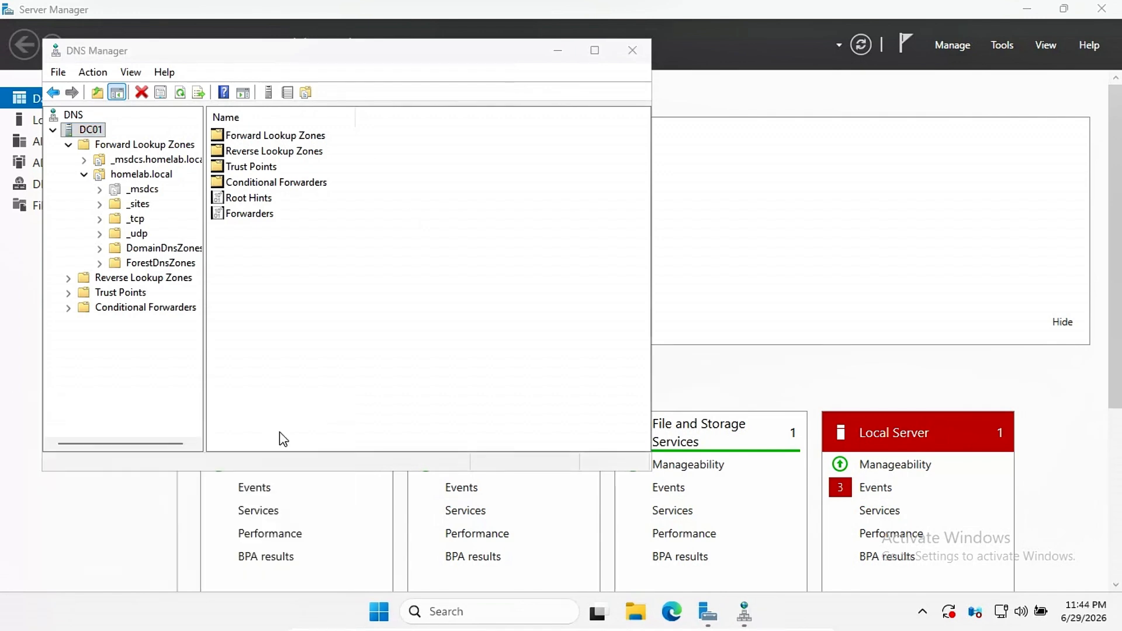
type("nslookup g")
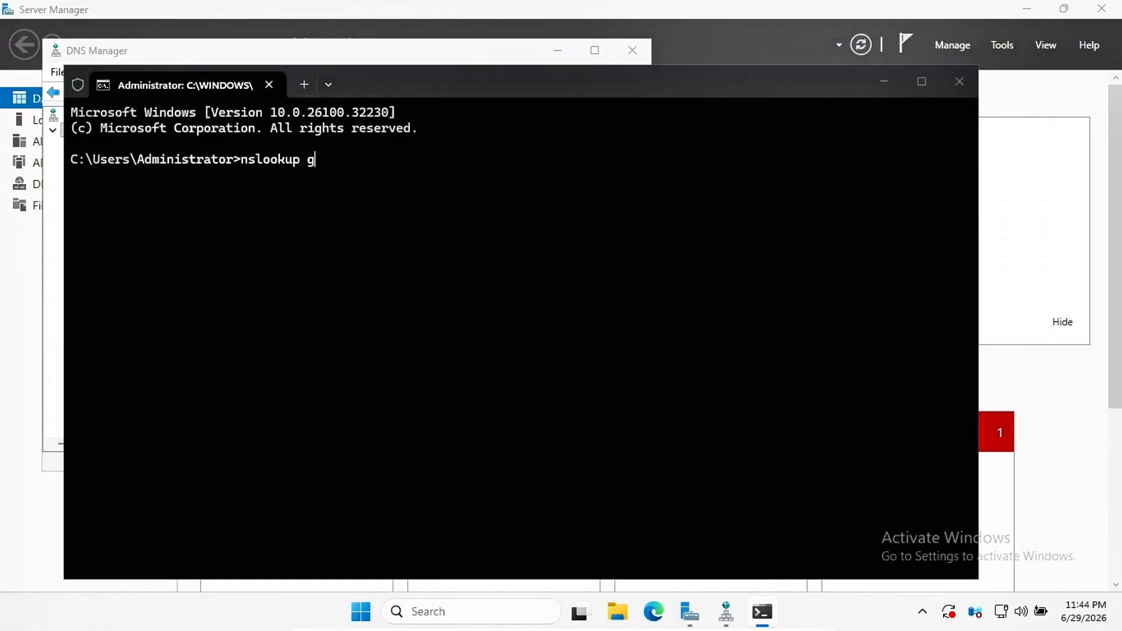
type("oogle.co")
type("m")
key("Return")
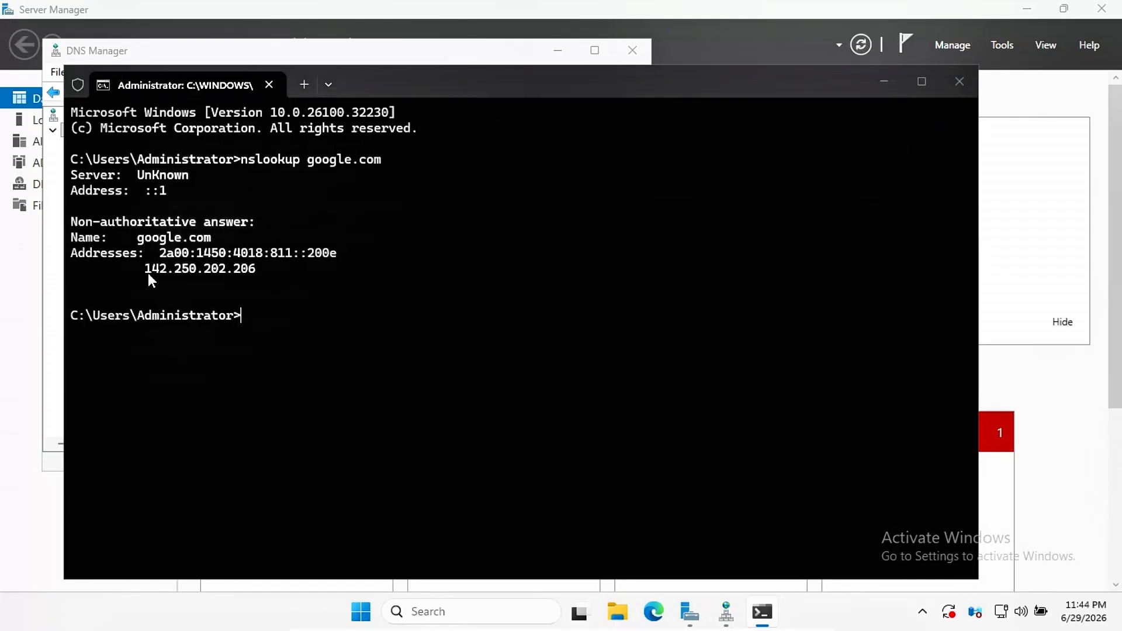
left_click_drag(140, 267, 281, 271)
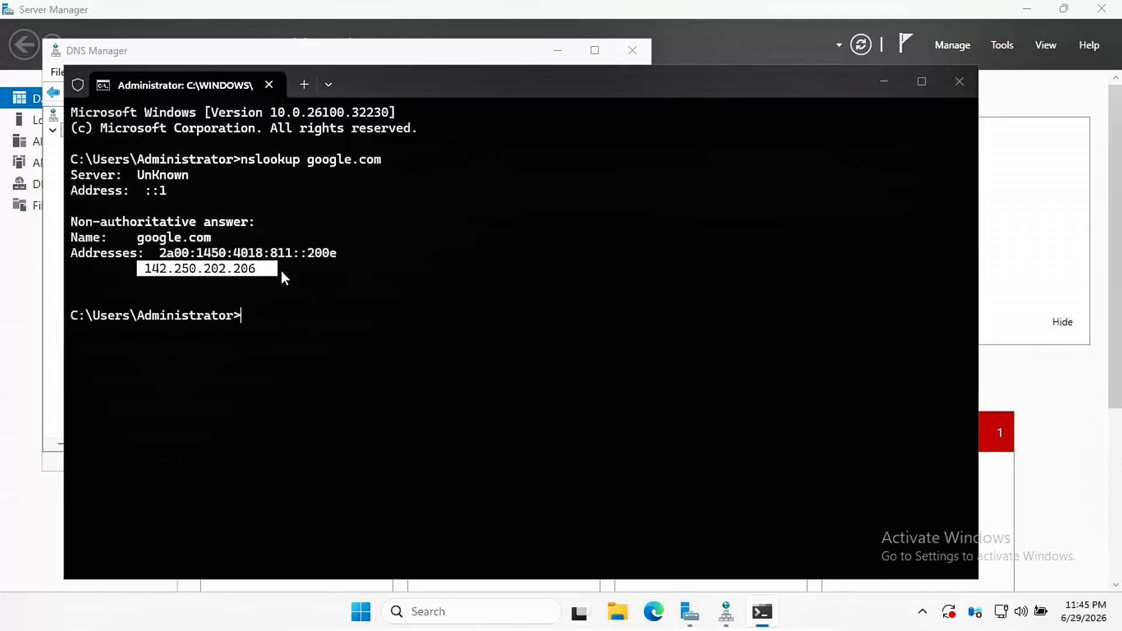
Run dcdiag to check the domain controller's health, and close the Command Prompt and DNS Manager.
type("dcd")
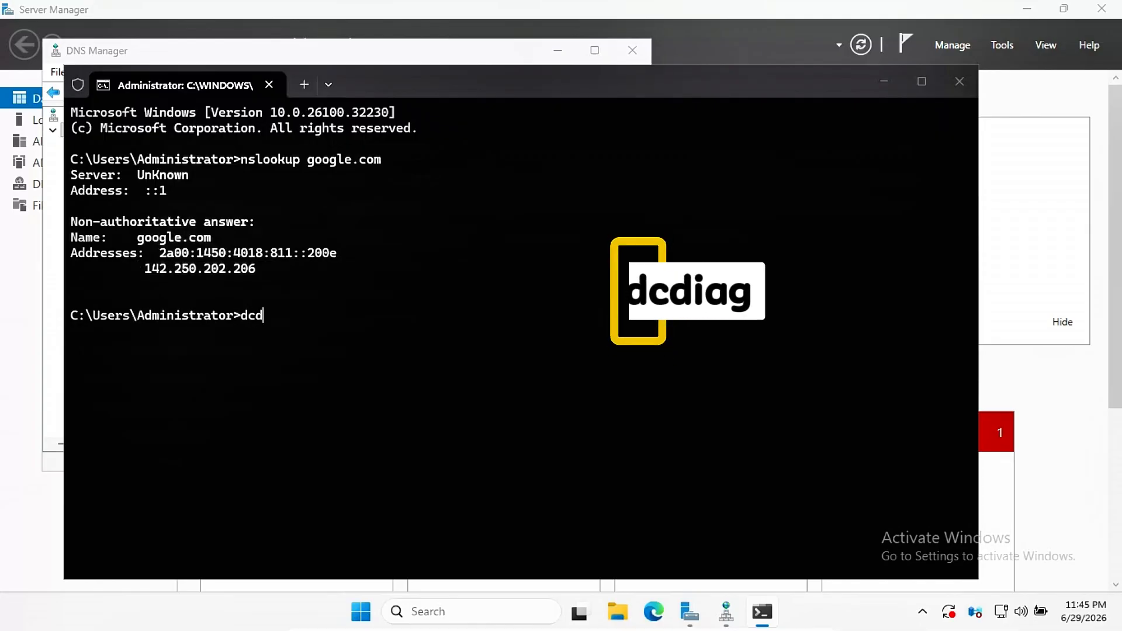
type("iag")
key("Return")
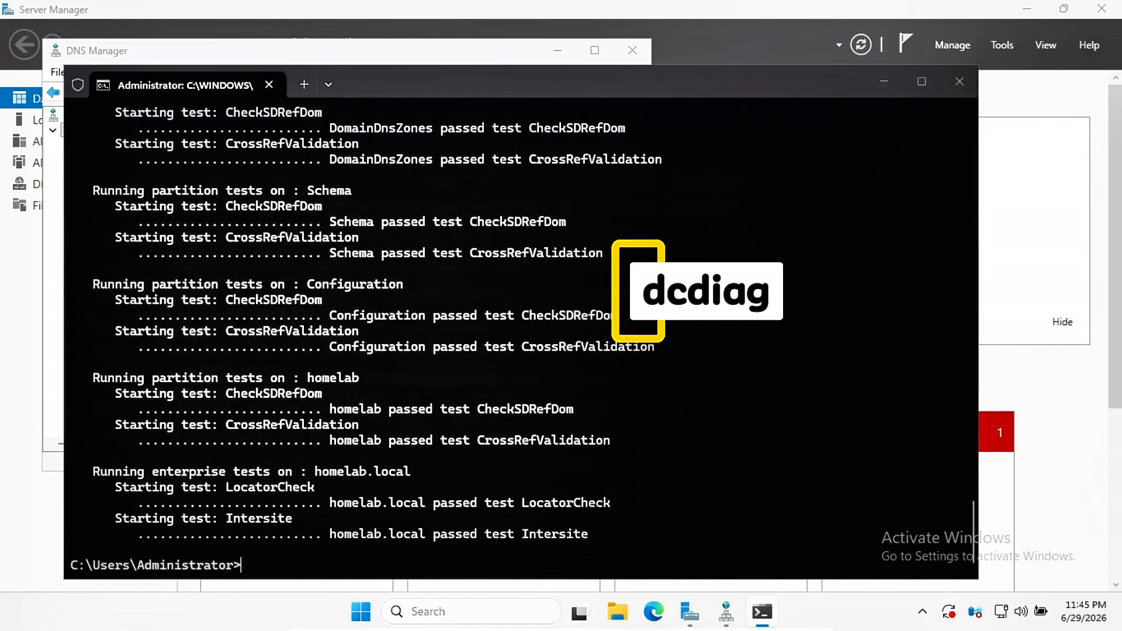
key("Return")
key("Return")
key("Return")
key("Return")
key("Return")
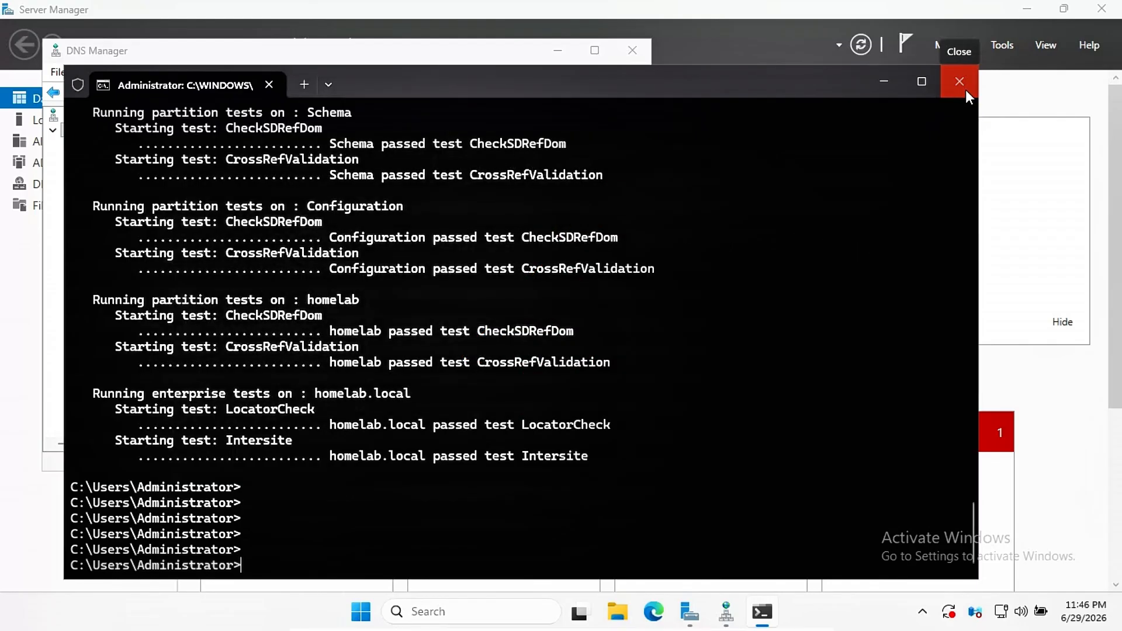
left_click(966, 92)
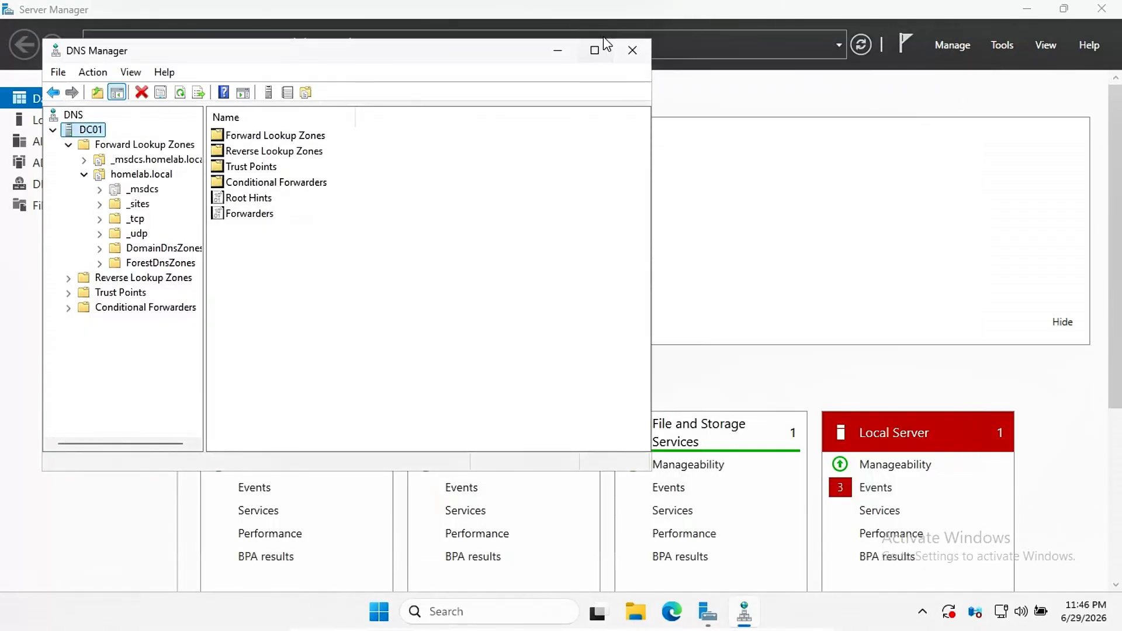
left_click(632, 50)
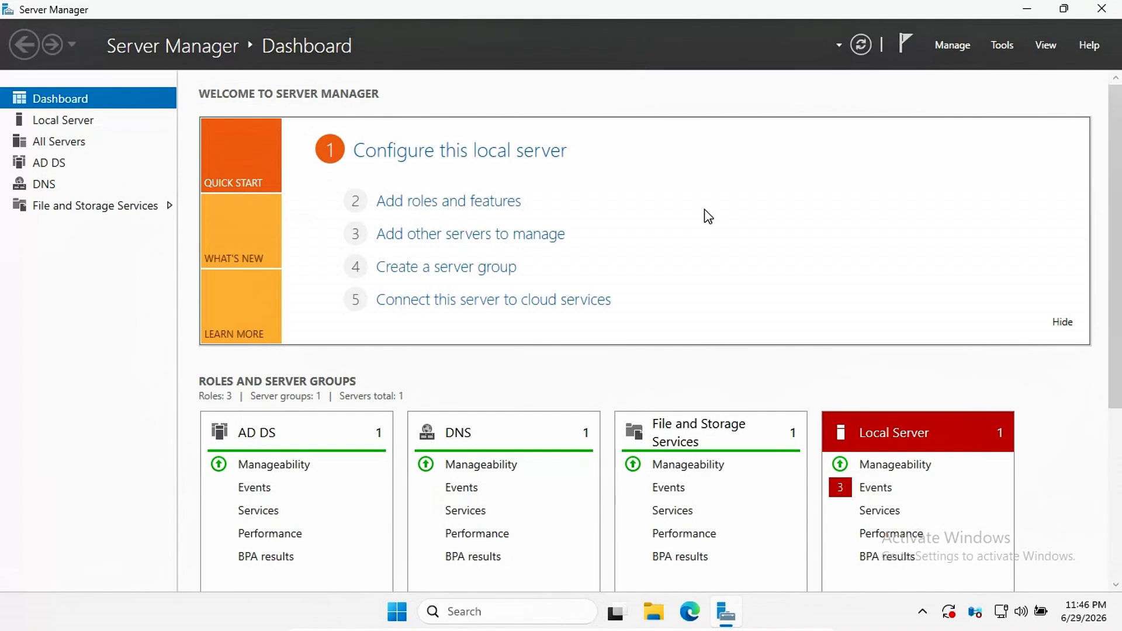